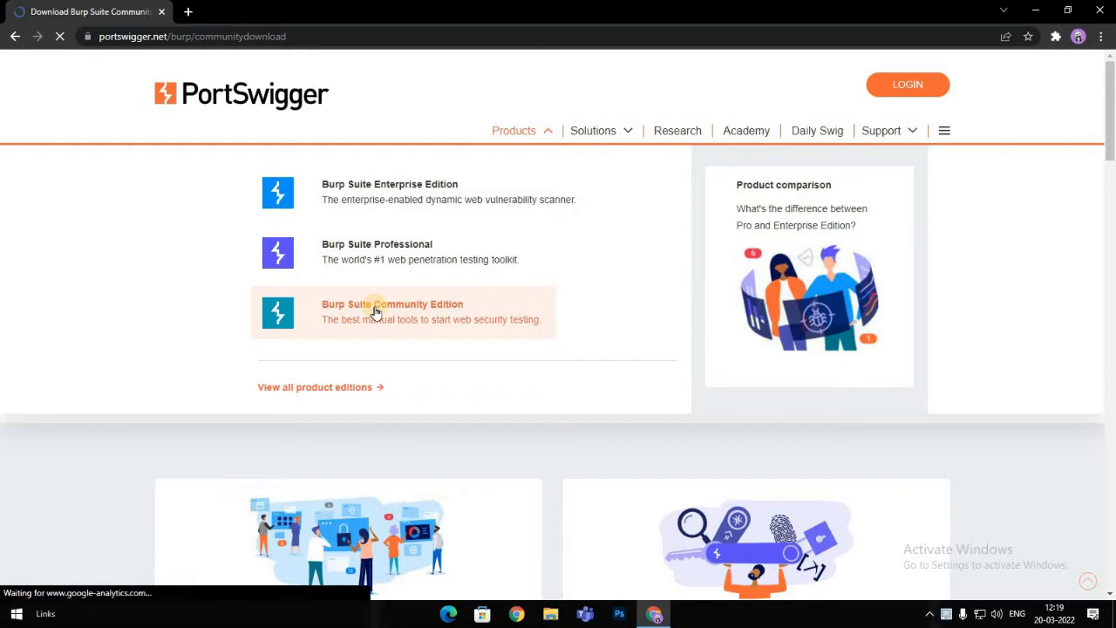
Step: Go straight to the Burp Suite downloads and download Burp Suite Community Edition for Windows (64-bit)
{"action": "scroll", "coordinate": [368, 236], "scroll_direction": "down", "scroll_amount": 1}
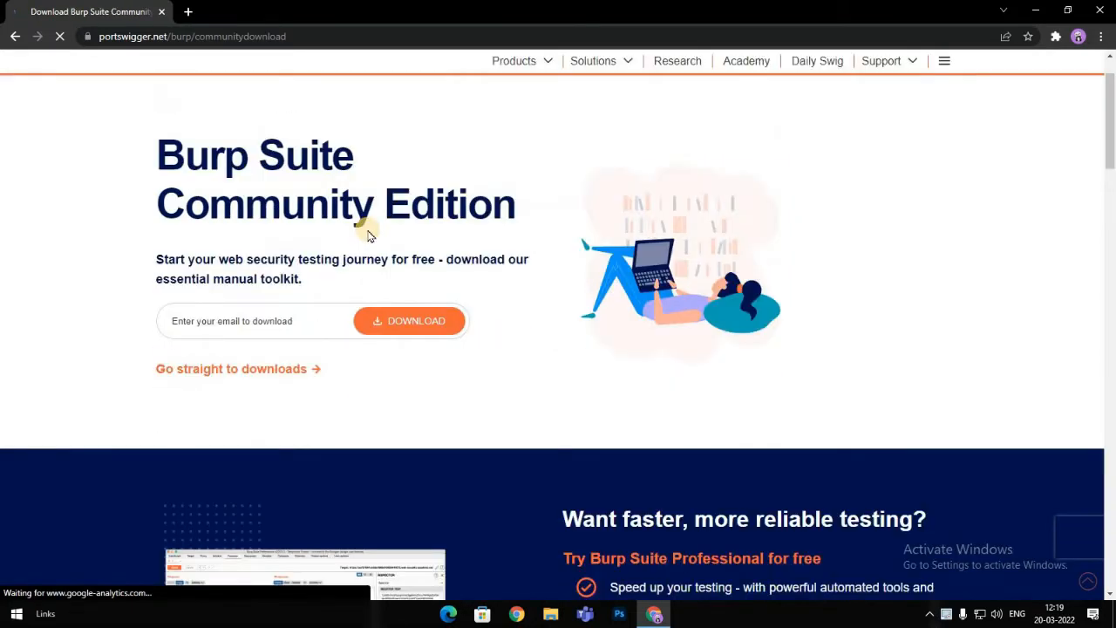
{"action": "left_click", "coordinate": [247, 371]}
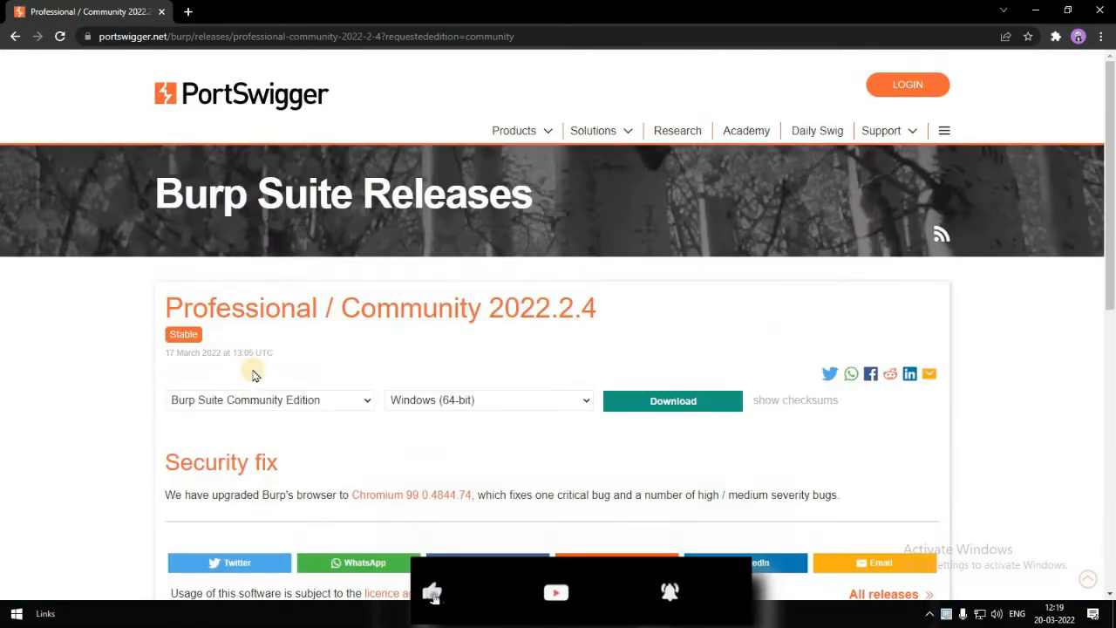
{"action": "scroll", "coordinate": [294, 321], "scroll_direction": "down", "scroll_amount": 2}
{"action": "left_click", "coordinate": [293, 263]}
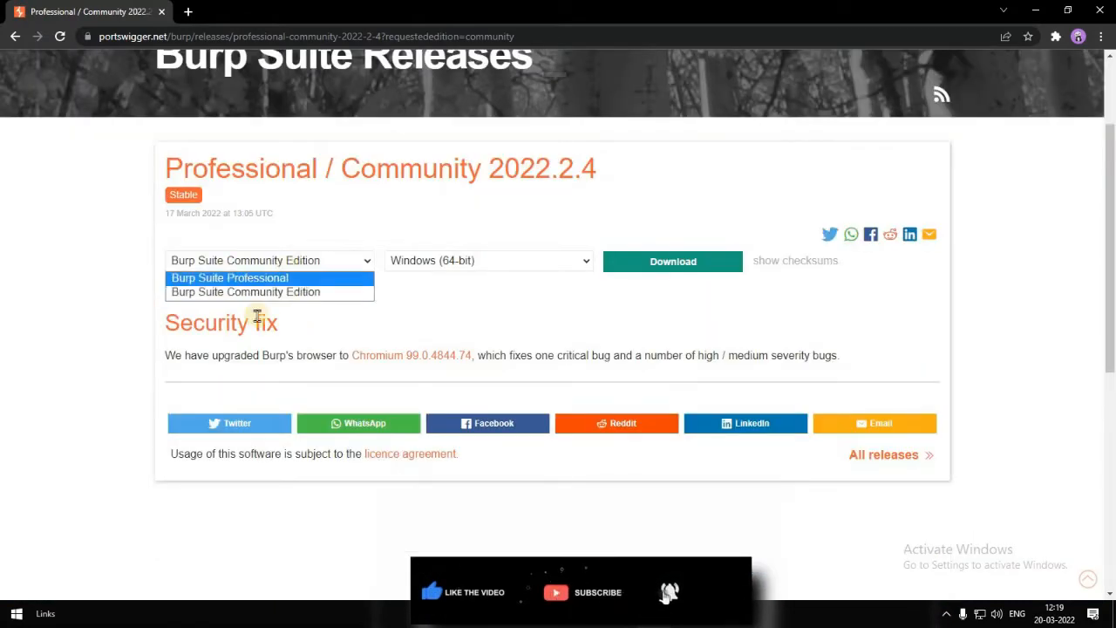
{"action": "left_click", "coordinate": [220, 293]}
{"action": "left_click", "coordinate": [417, 262]}
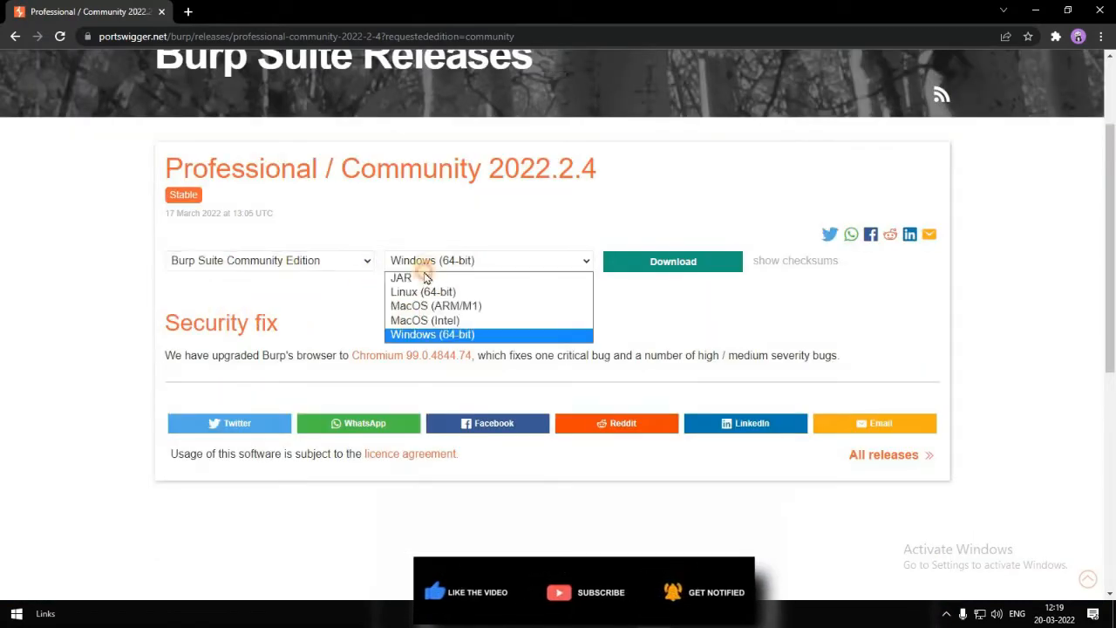
{"action": "left_click", "coordinate": [447, 337]}
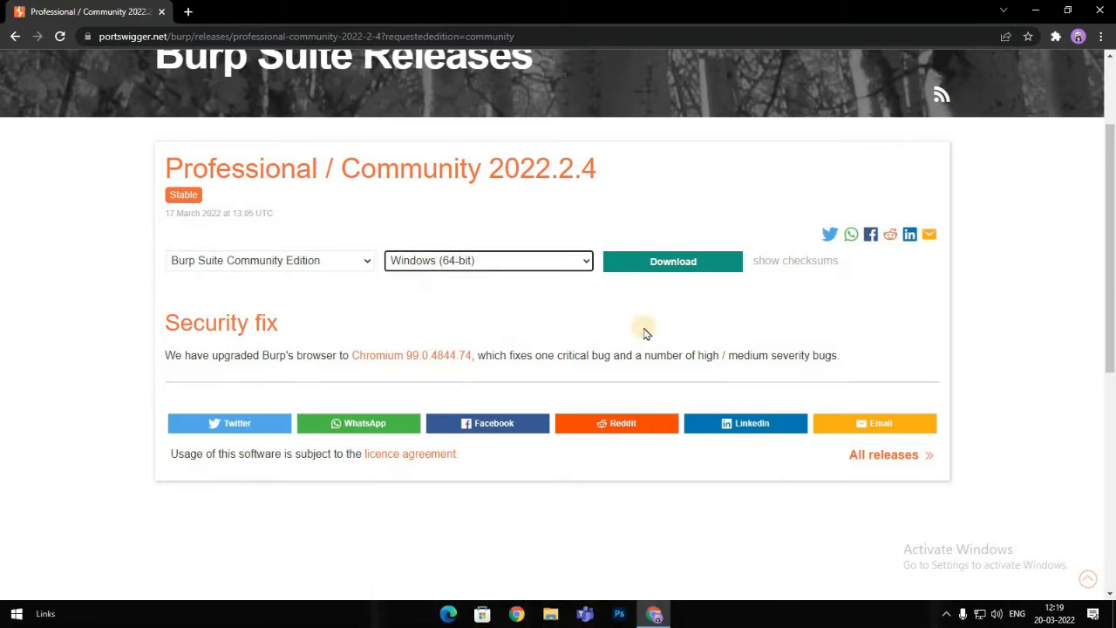
{"action": "left_click", "coordinate": [684, 272]}
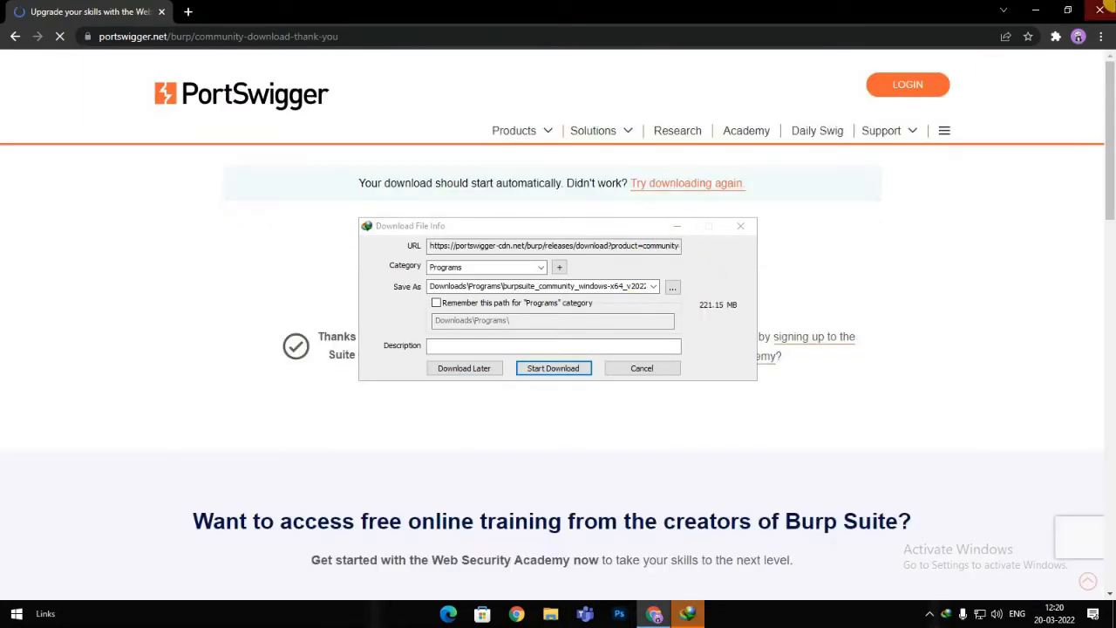
Step: Close the browser and start the installer download in the download manager
{"action": "left_click", "coordinate": [1102, 10]}
{"action": "left_click_drag", "start_coordinate": [615, 226], "coordinate": [639, 188]}
{"action": "left_click", "coordinate": [568, 330]}
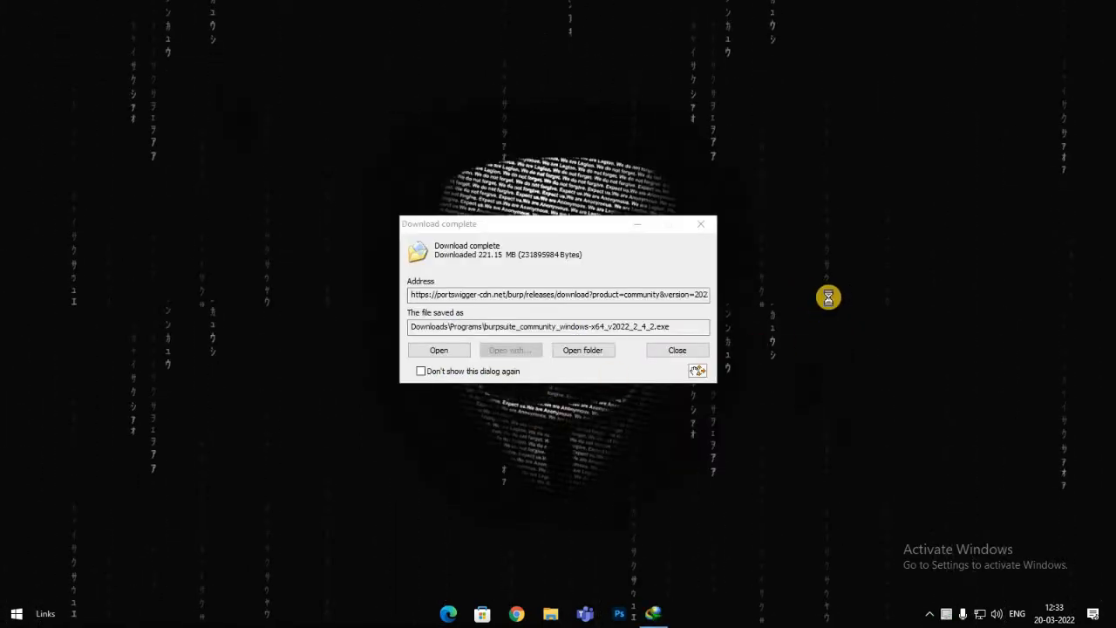
{"action": "right_click", "coordinate": [798, 255]}
{"action": "left_click", "coordinate": [830, 291]}
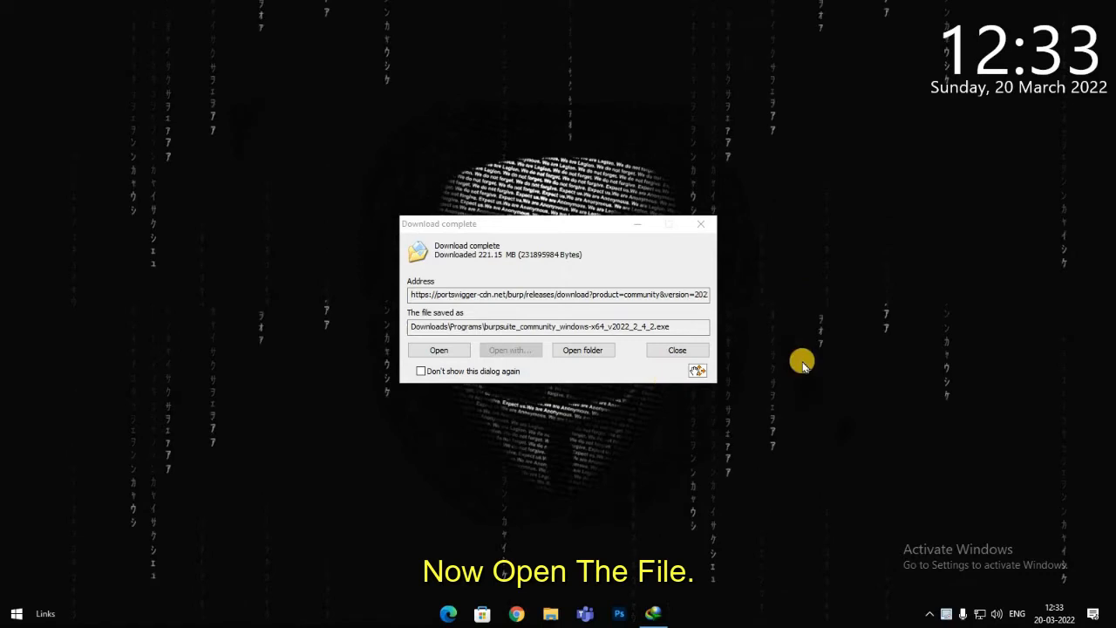
Step: Run the downloaded installer and complete the setup wizard, installing into the existing default BurpSuiteCommunity directory
{"action": "left_click", "coordinate": [465, 350]}
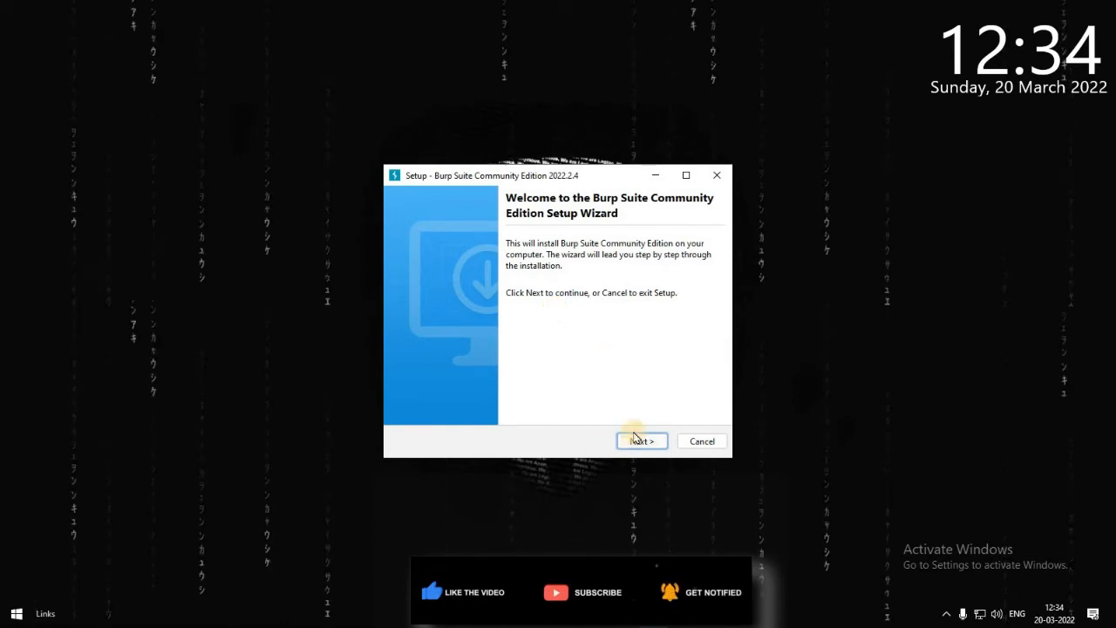
{"action": "left_click", "coordinate": [641, 441]}
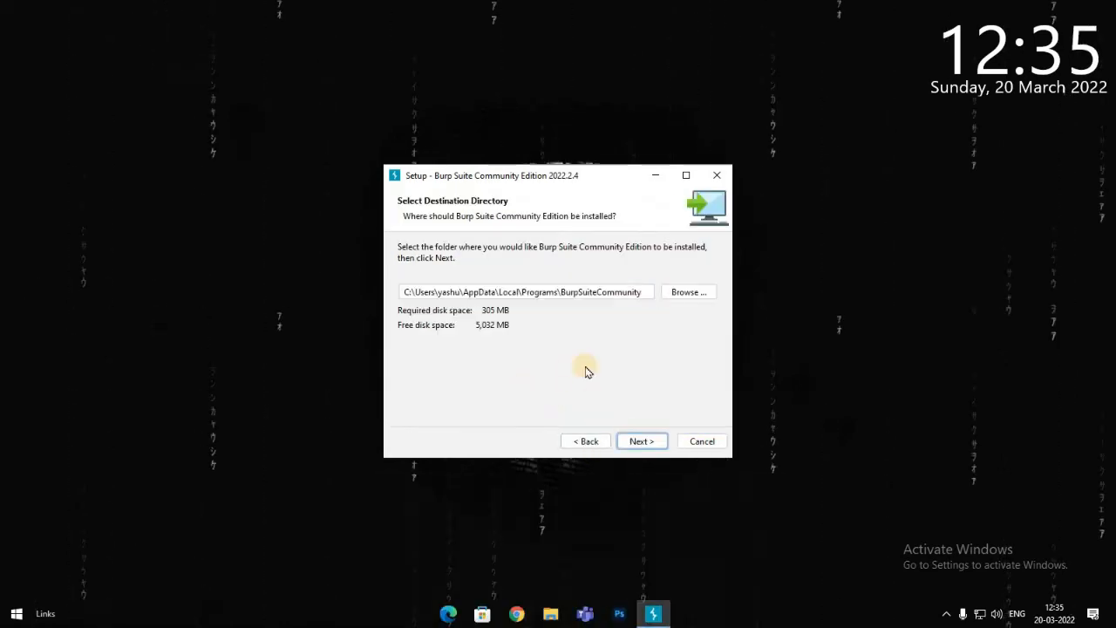
{"action": "left_click", "coordinate": [642, 441]}
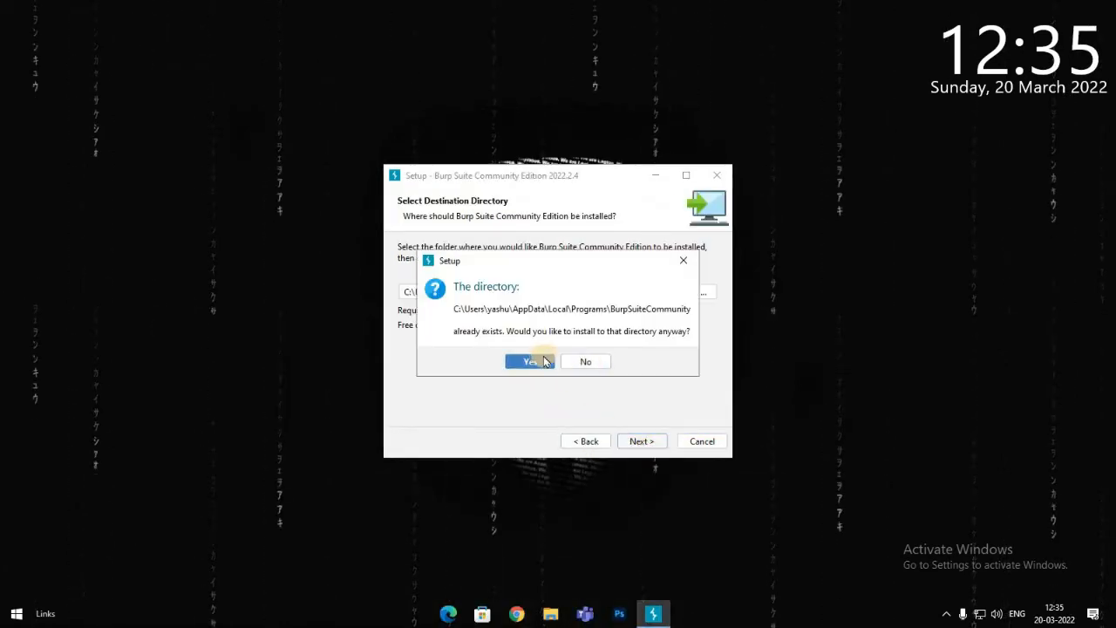
{"action": "left_click", "coordinate": [541, 361]}
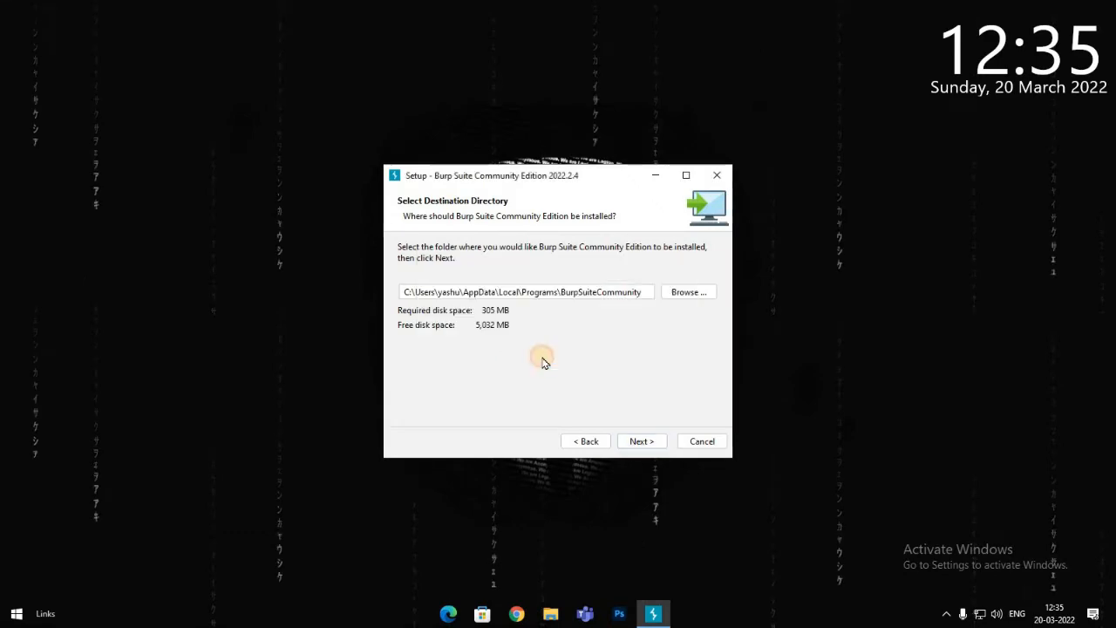
{"action": "left_click", "coordinate": [643, 441]}
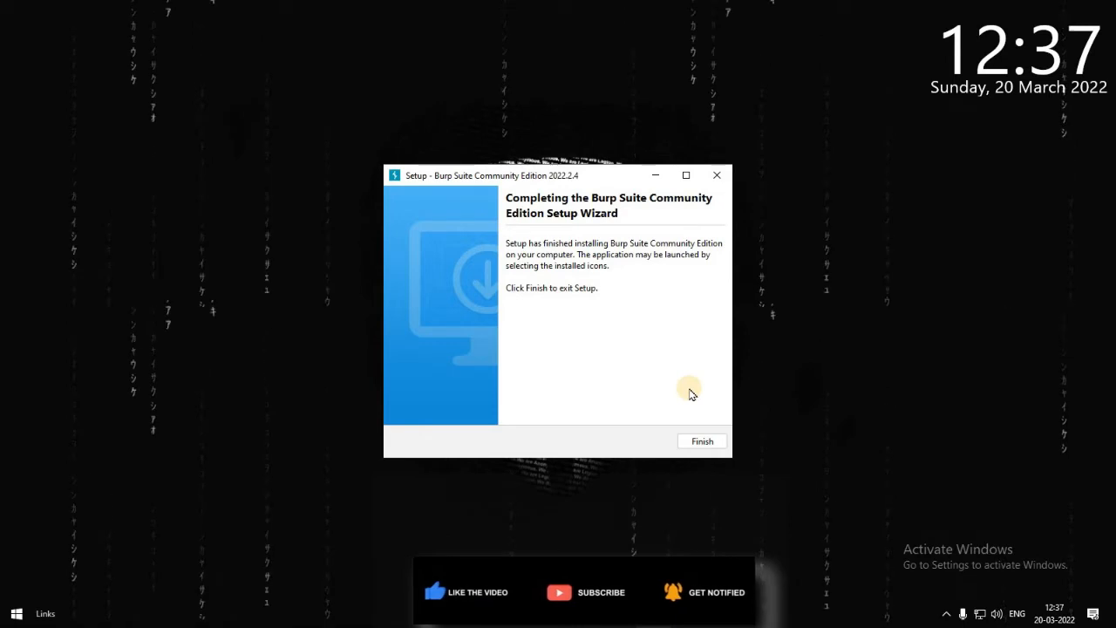
{"action": "left_click", "coordinate": [706, 447]}
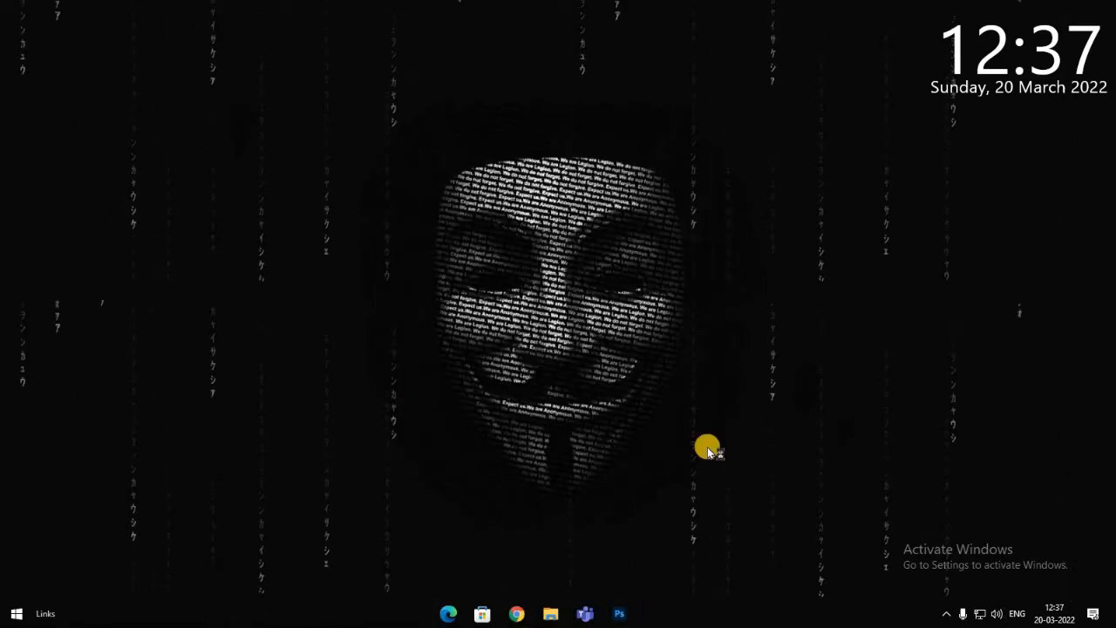
{"action": "right_click", "coordinate": [670, 295]}
{"action": "left_click", "coordinate": [698, 339]}
{"action": "right_click", "coordinate": [715, 295]}
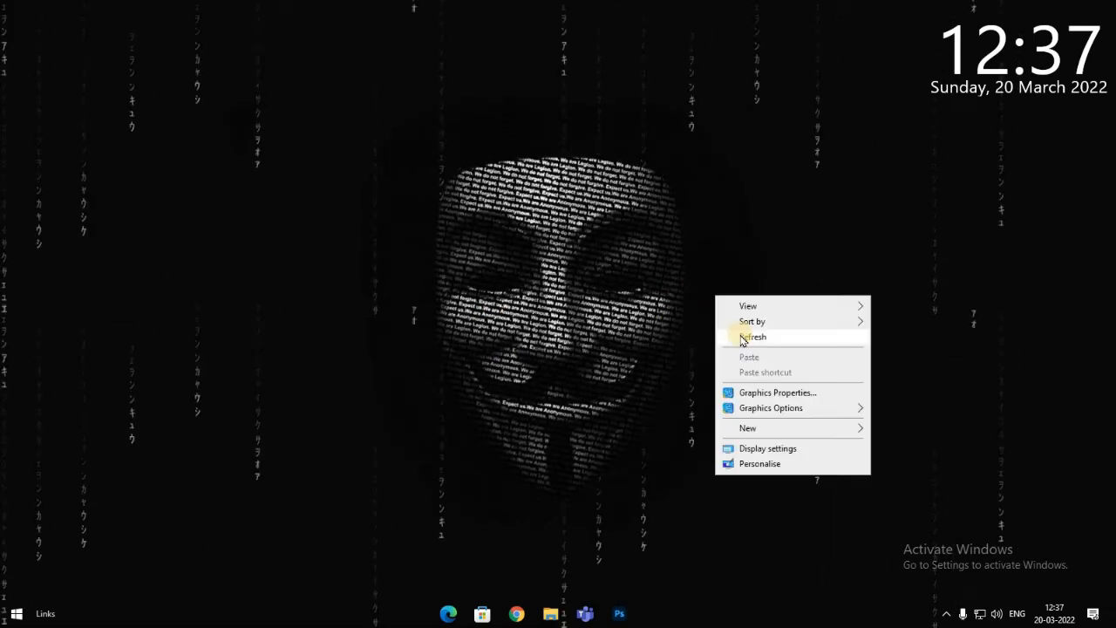
{"action": "left_click", "coordinate": [743, 339]}
{"action": "right_click", "coordinate": [741, 334]}
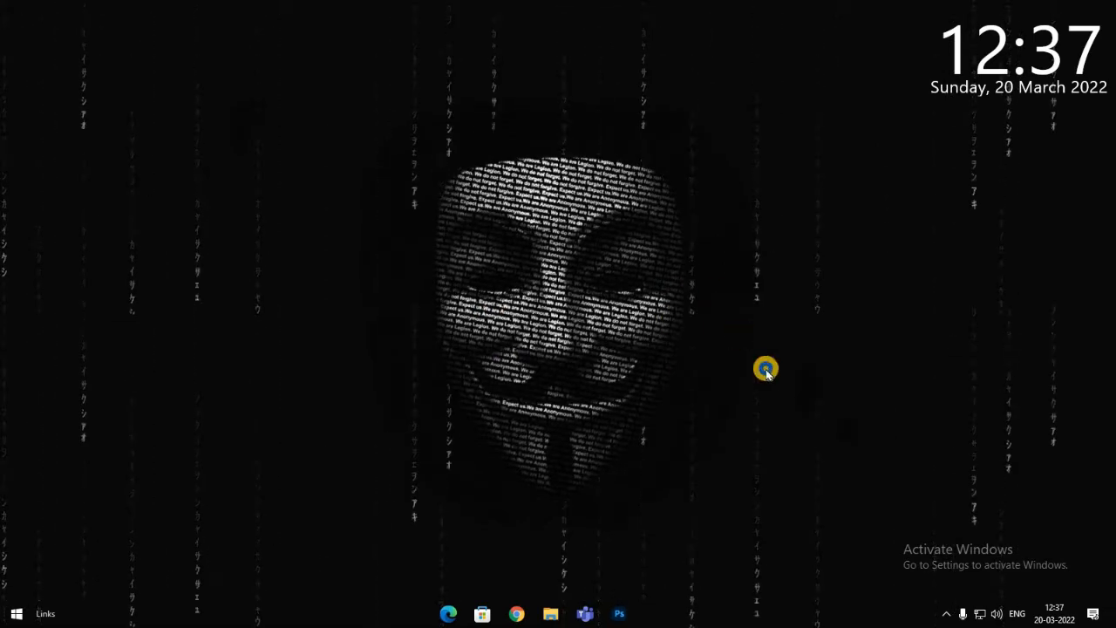
{"action": "left_click", "coordinate": [775, 378]}
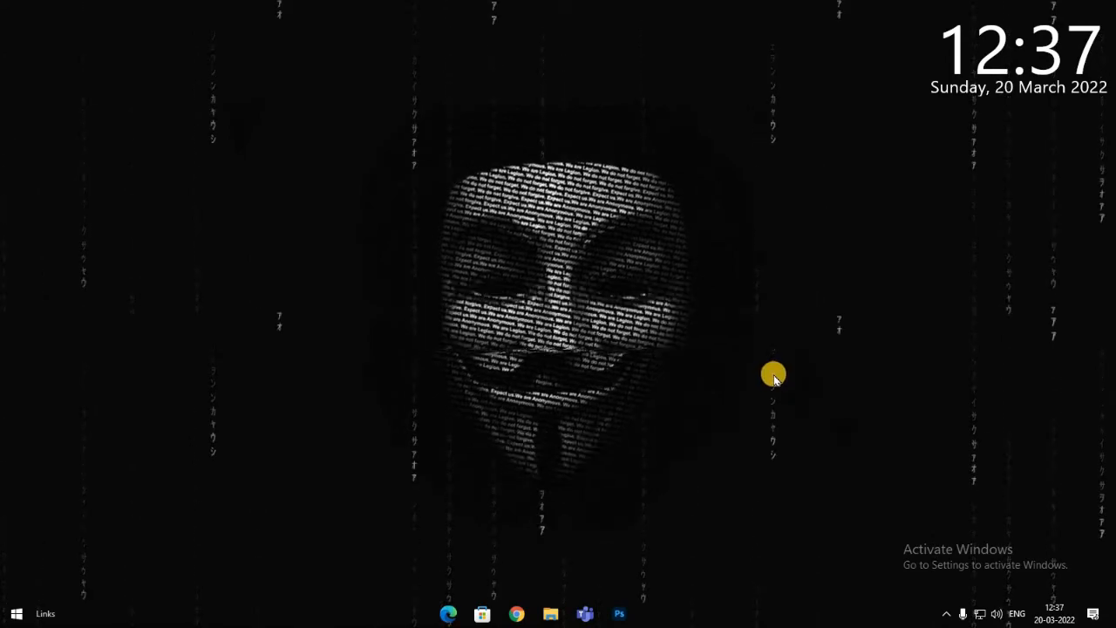
Step: Launch Burp Suite Community Edition and start a temporary project with the Burp defaults
{"action": "key", "text": "super"}
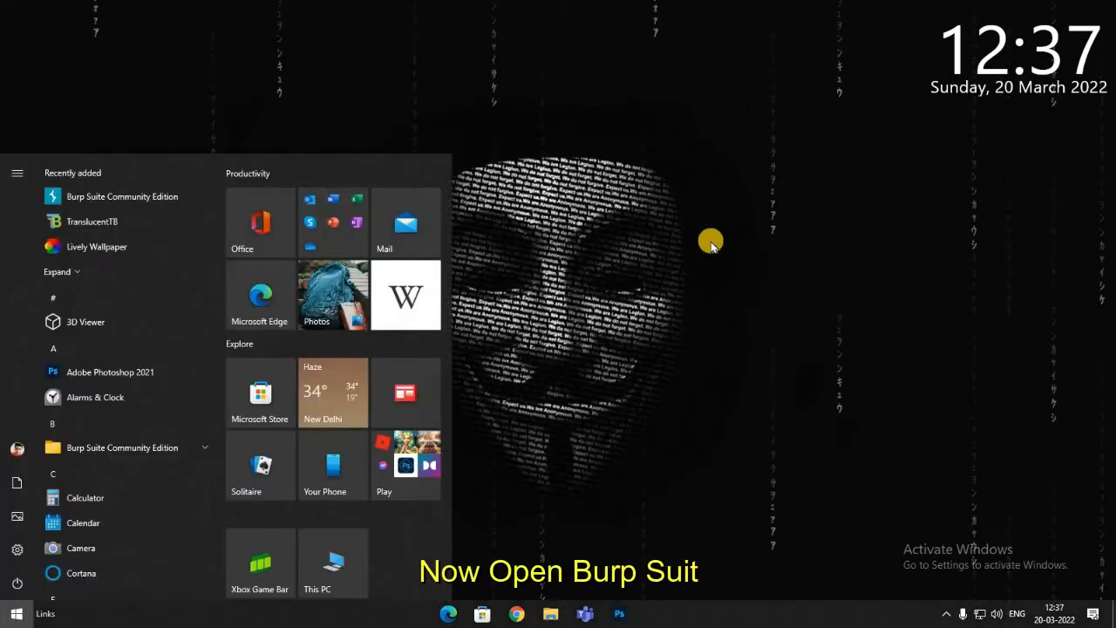
{"action": "left_click", "coordinate": [113, 207]}
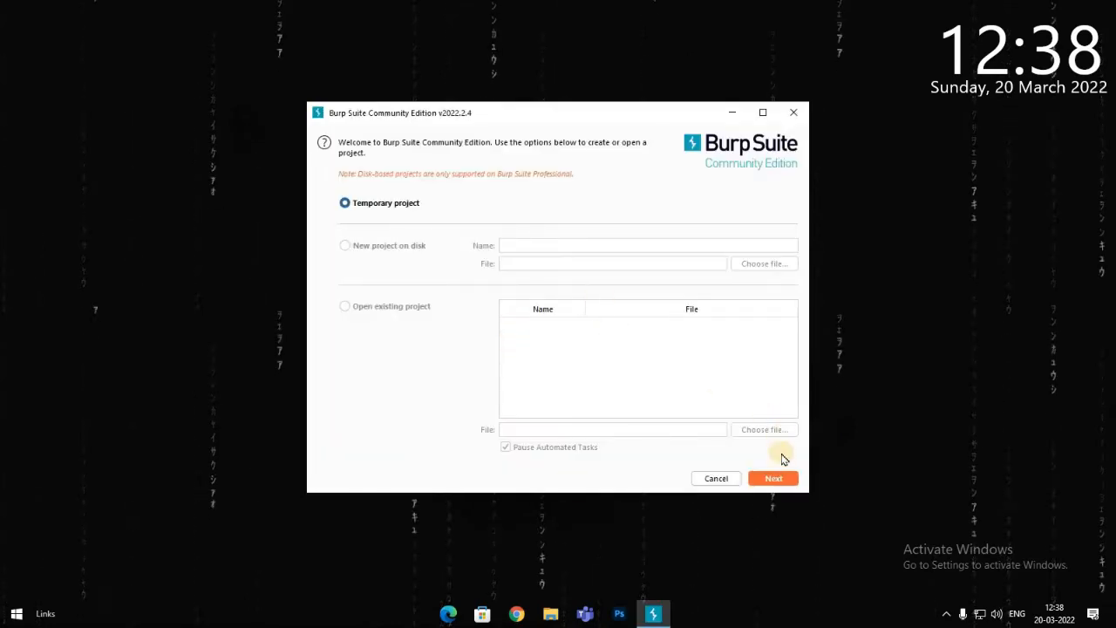
{"action": "left_click", "coordinate": [778, 482]}
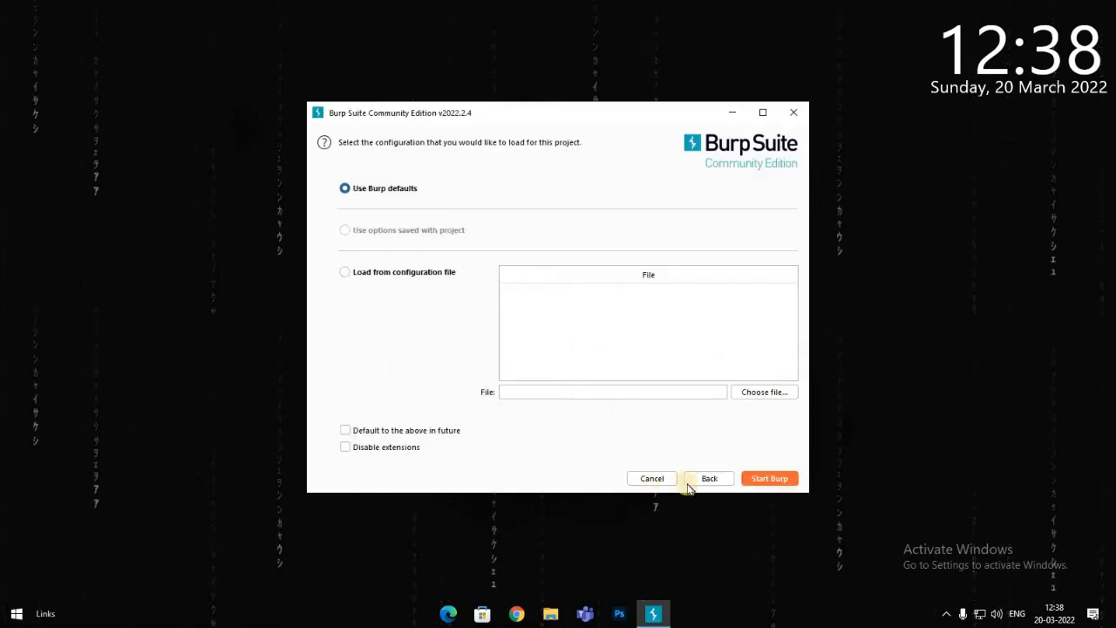
{"action": "left_click", "coordinate": [772, 480]}
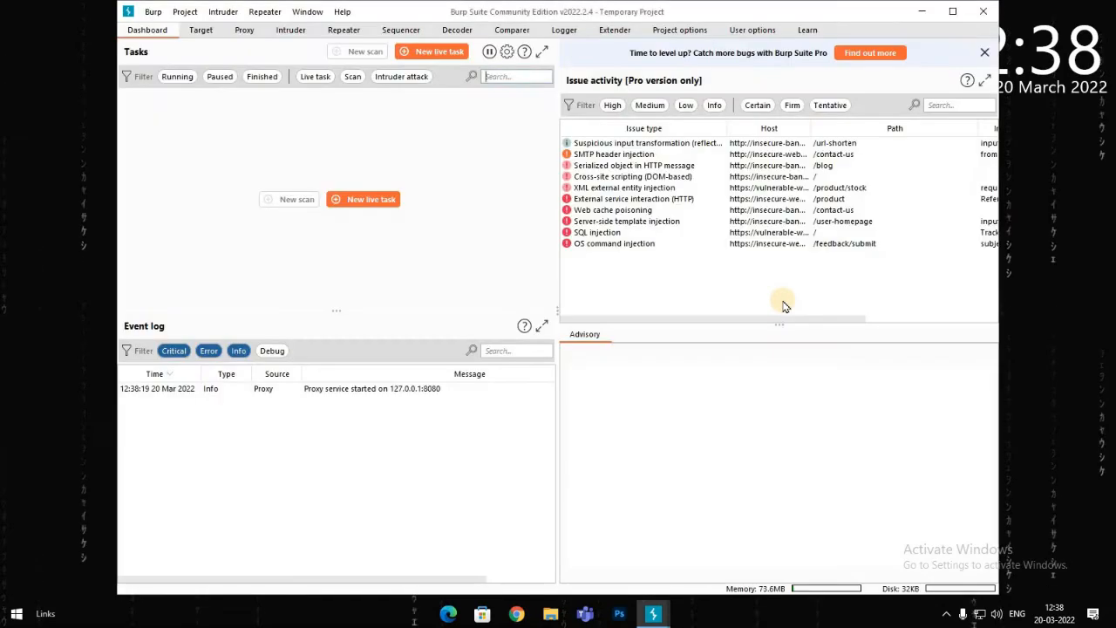
{"action": "left_click", "coordinate": [922, 12]}
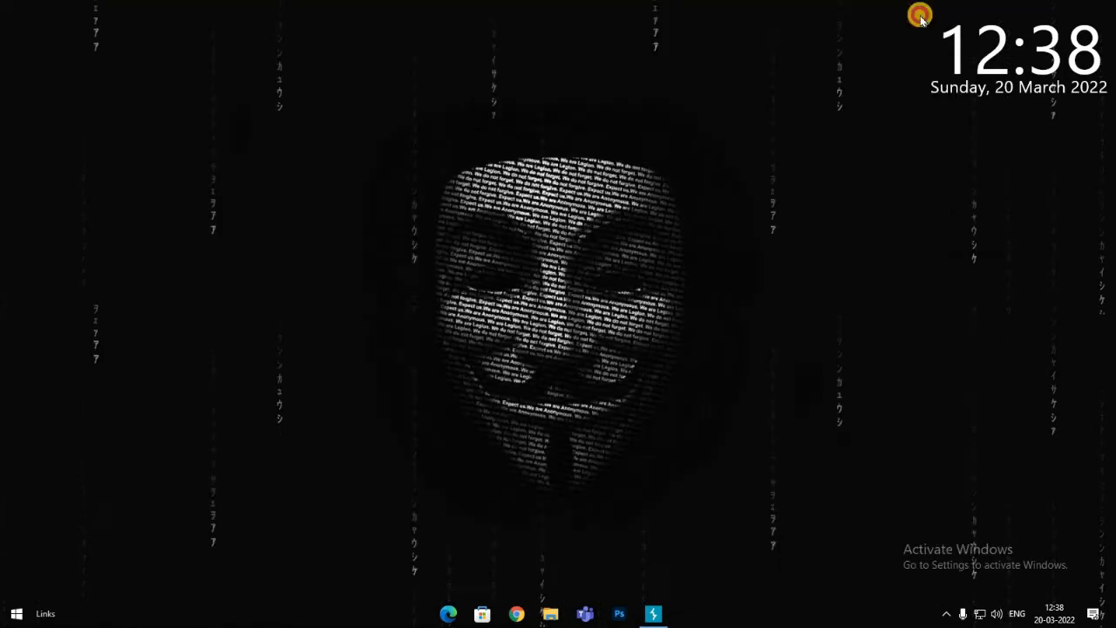
{"action": "left_click", "coordinate": [653, 614]}
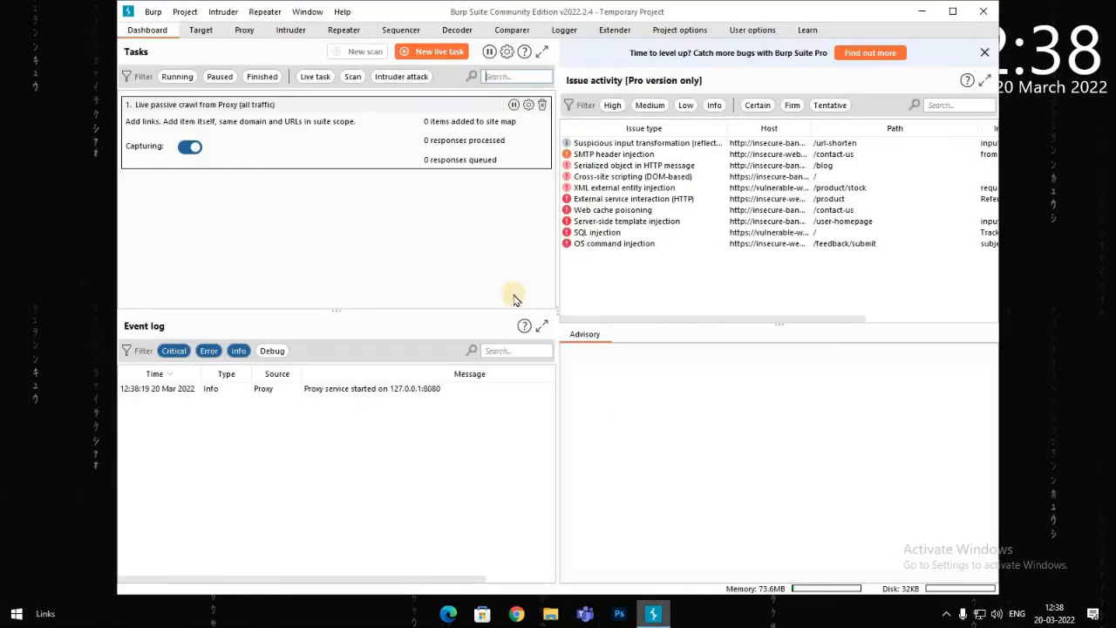
Step: Dismiss the Burp Suite Pro upgrade banner and open the Proxy options with the listener settings
{"action": "left_click", "coordinate": [983, 55]}
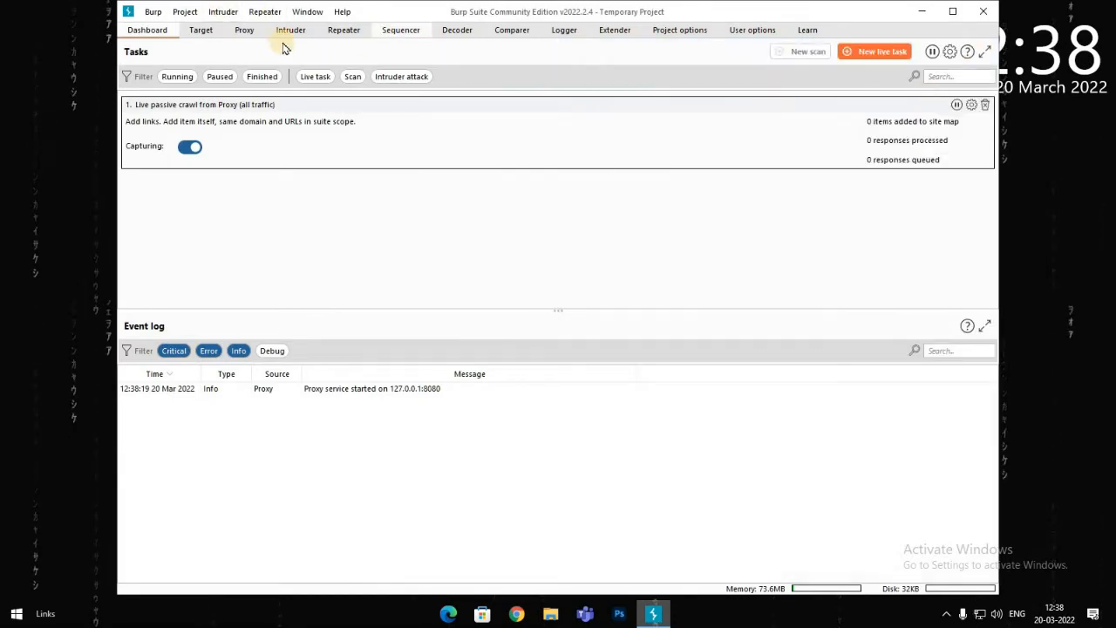
{"action": "left_click", "coordinate": [244, 32]}
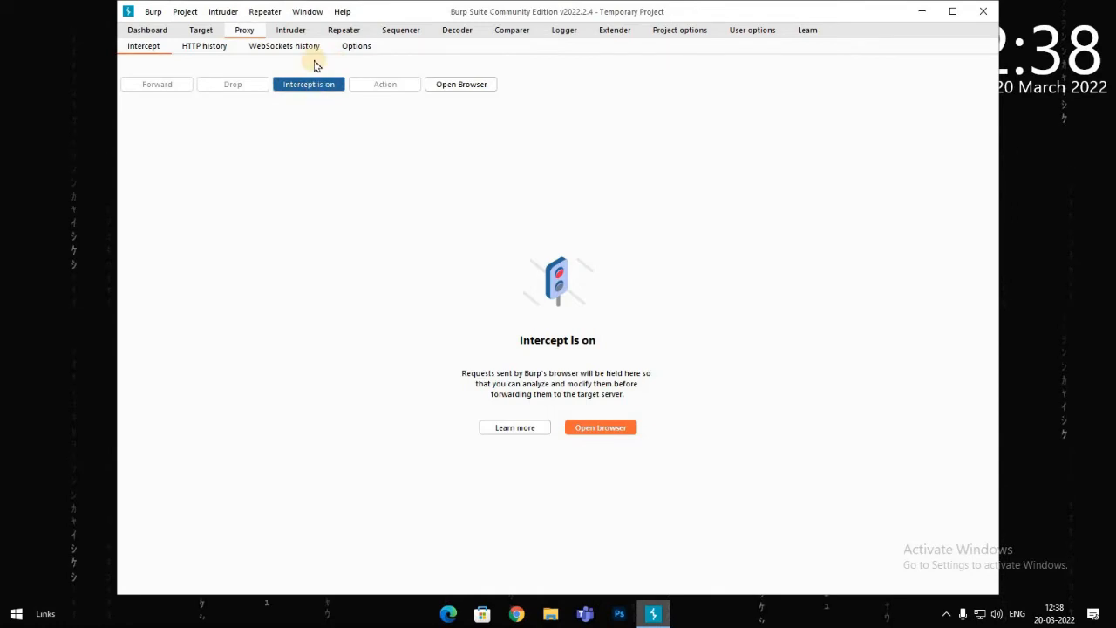
{"action": "left_click", "coordinate": [356, 47]}
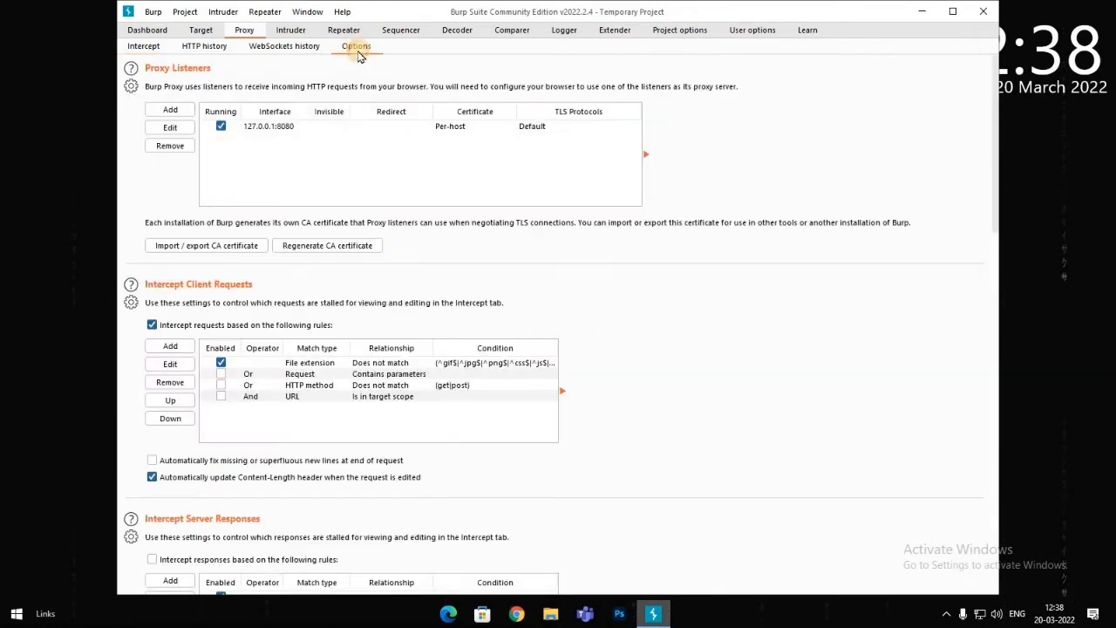
Step: Switch to Chrome, search its settings for "proxy" and open the computer's proxy settings
{"action": "left_click", "coordinate": [516, 614]}
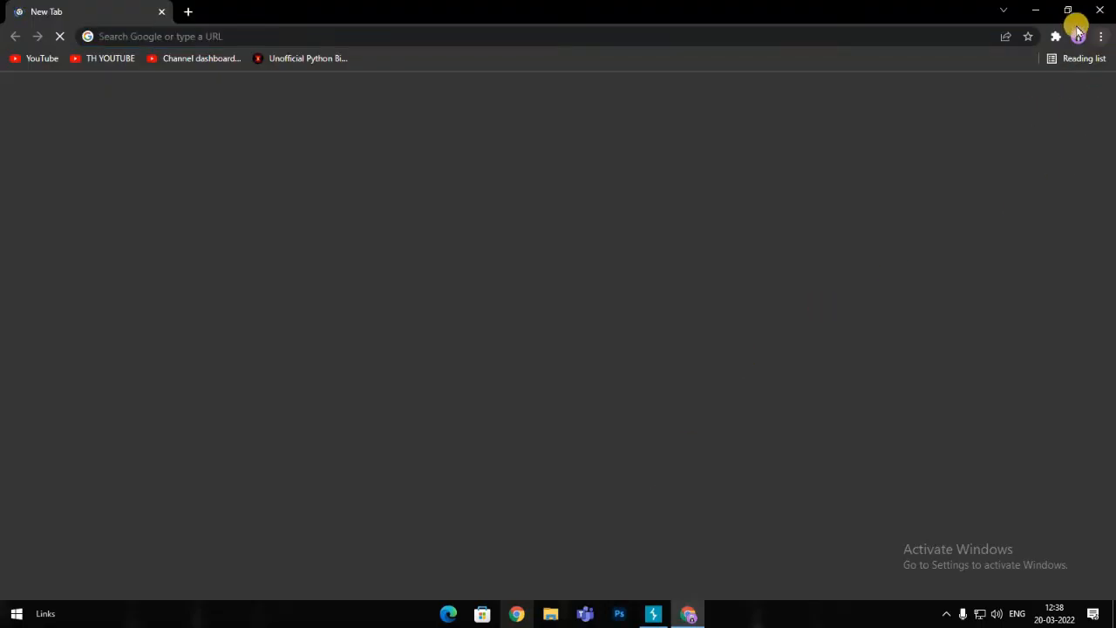
{"action": "left_click", "coordinate": [1101, 36]}
{"action": "left_click", "coordinate": [966, 277]}
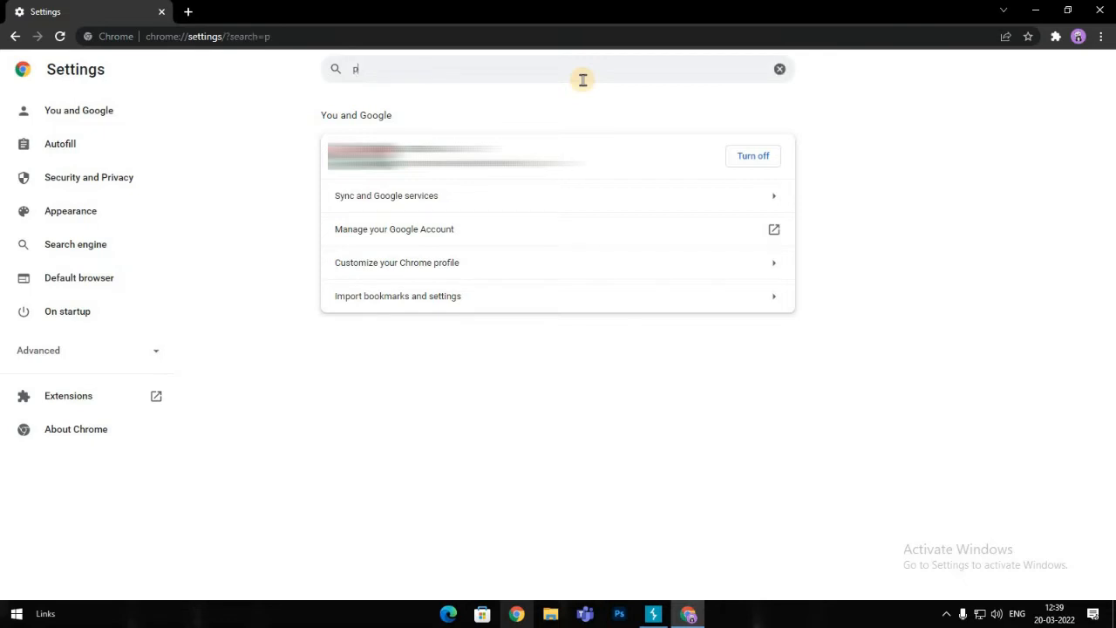
{"action": "type", "text": "roxy"}
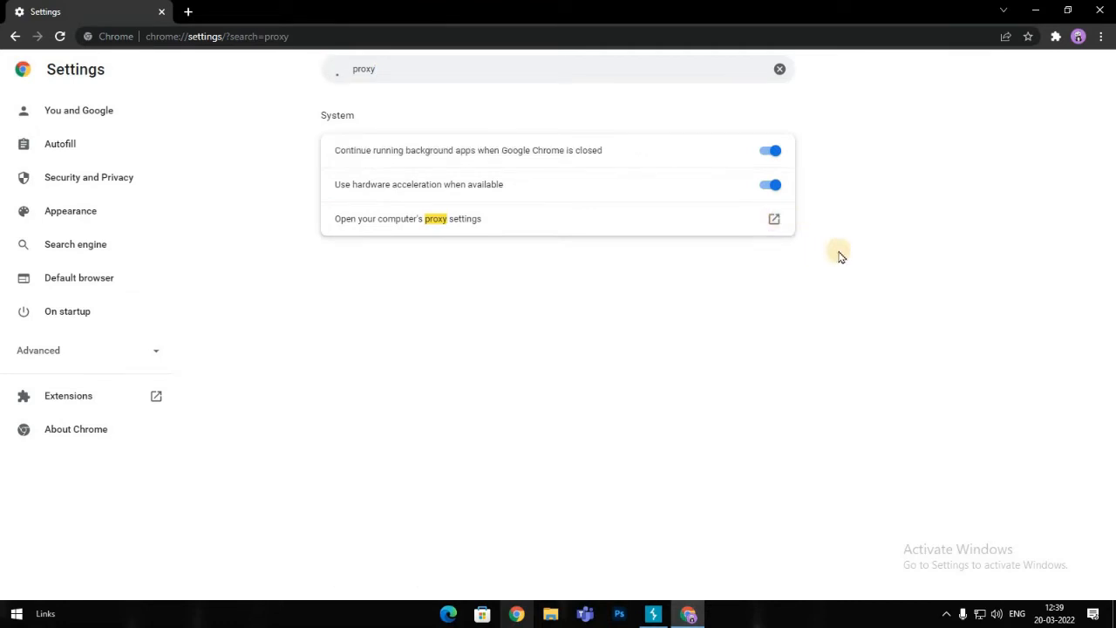
{"action": "left_click", "coordinate": [777, 219]}
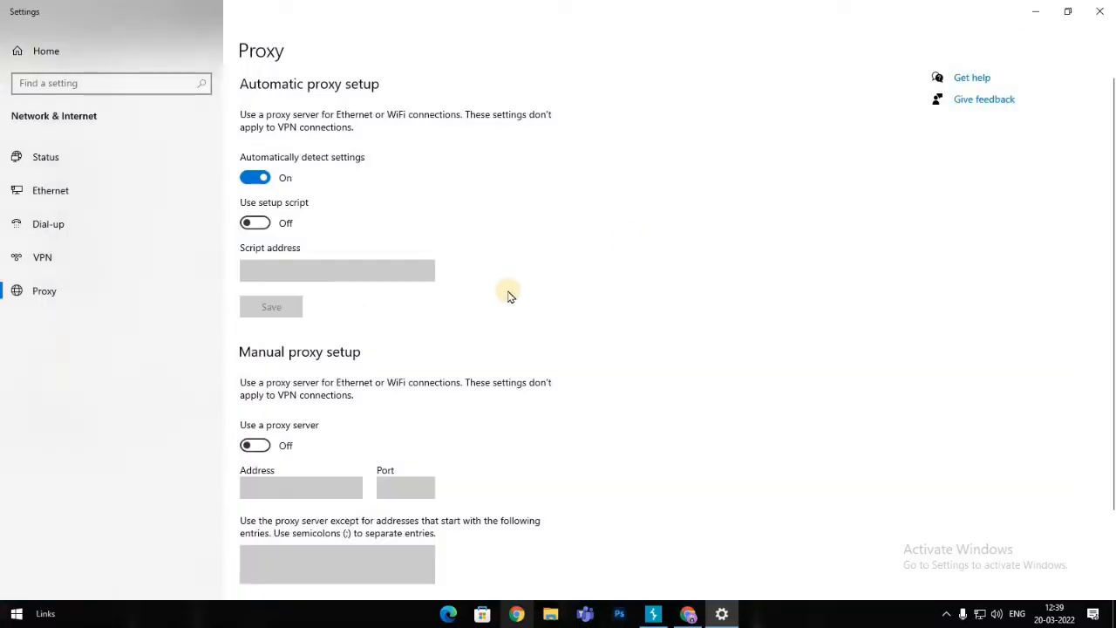
Step: Enable the manual proxy server with address 127.0.0.1 and port 8082, bypass it for local (intranet) addresses, and save
{"action": "scroll", "coordinate": [497, 305], "scroll_direction": "down", "scroll_amount": 3}
{"action": "left_click", "coordinate": [262, 337]}
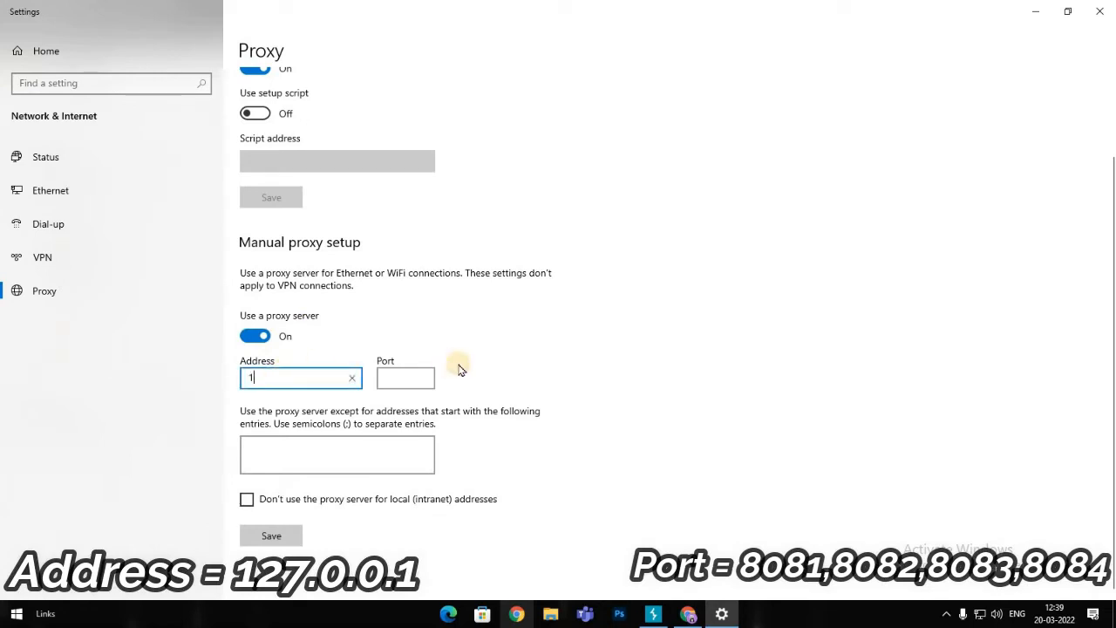
{"action": "type", "text": "127.0.0.1"}
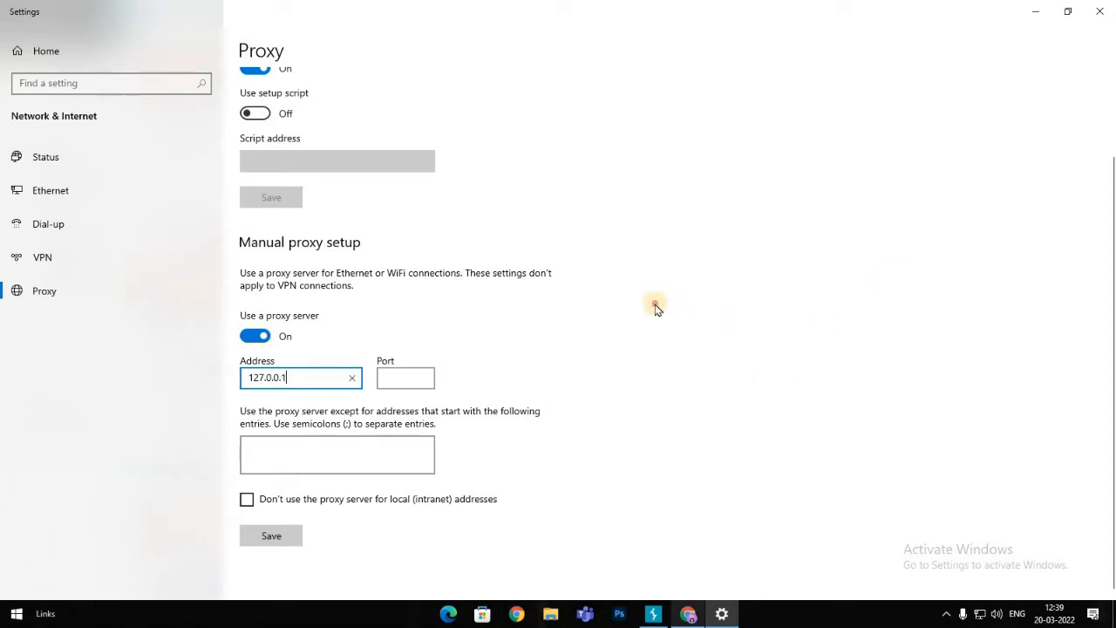
{"action": "left_click", "coordinate": [657, 309]}
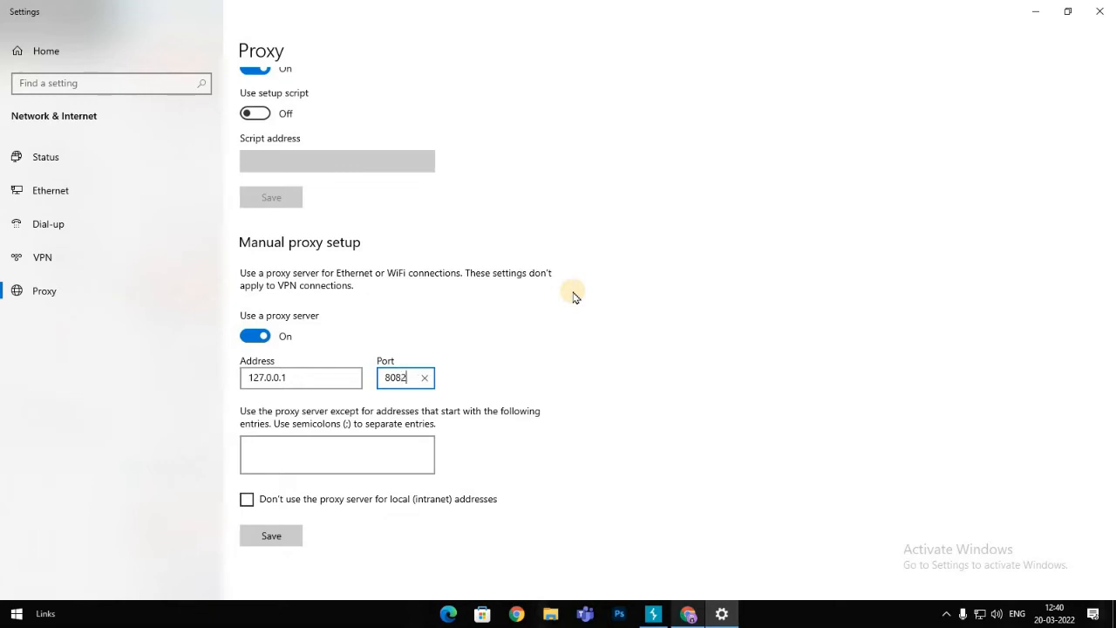
{"action": "left_click", "coordinate": [248, 498]}
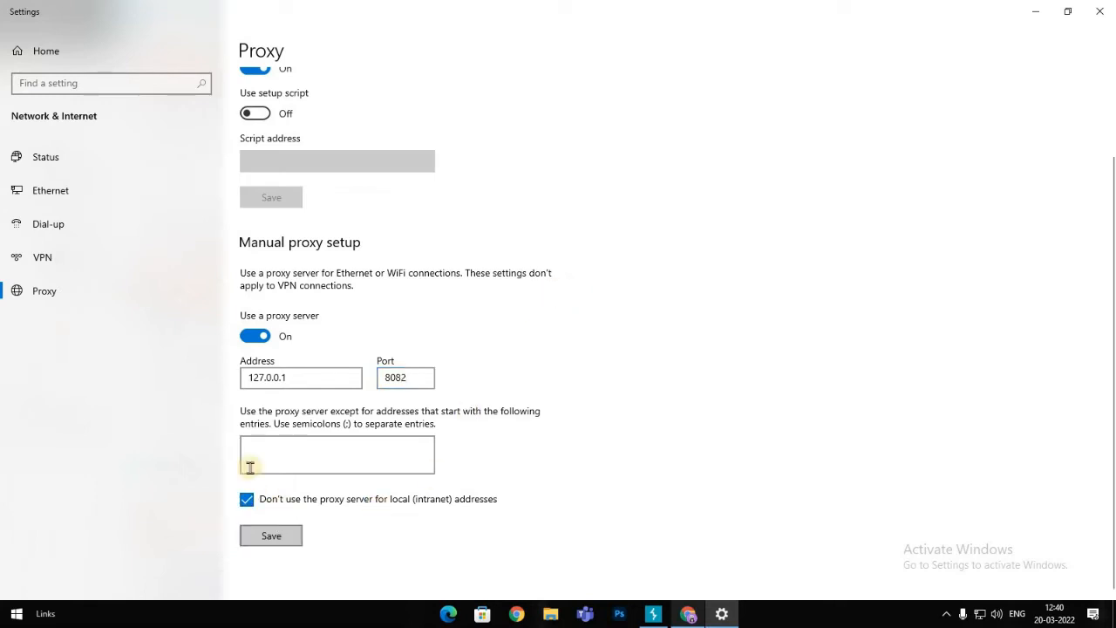
{"action": "left_click", "coordinate": [261, 540]}
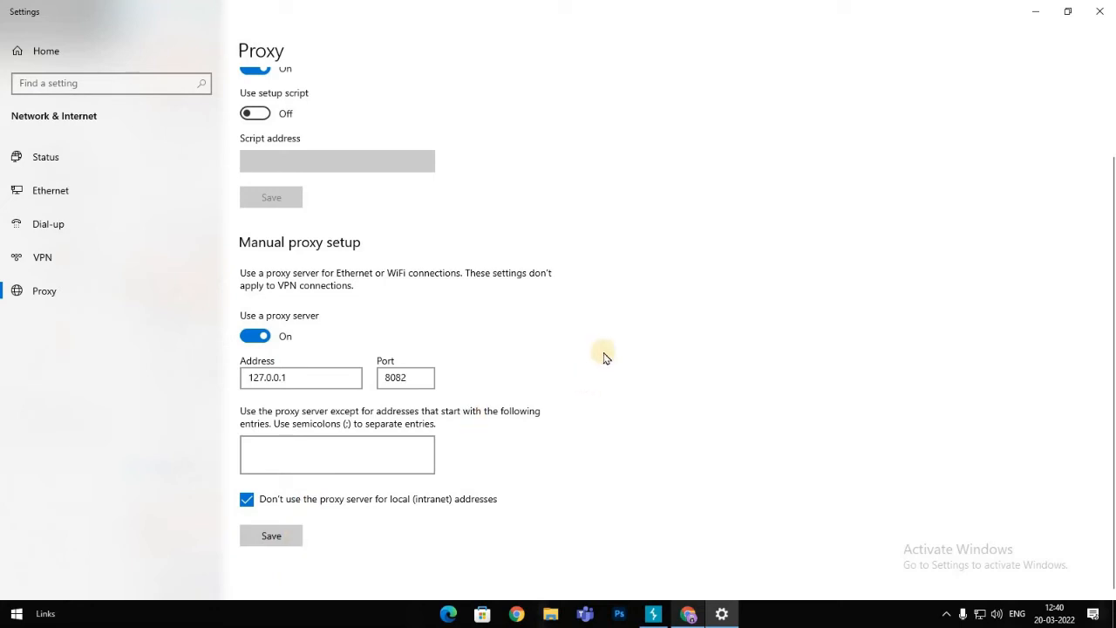
Step: Close the Windows proxy settings and add a Burp proxy listener on port 8082 bound to the specific address 127.0.0.1
{"action": "left_click", "coordinate": [1101, 11]}
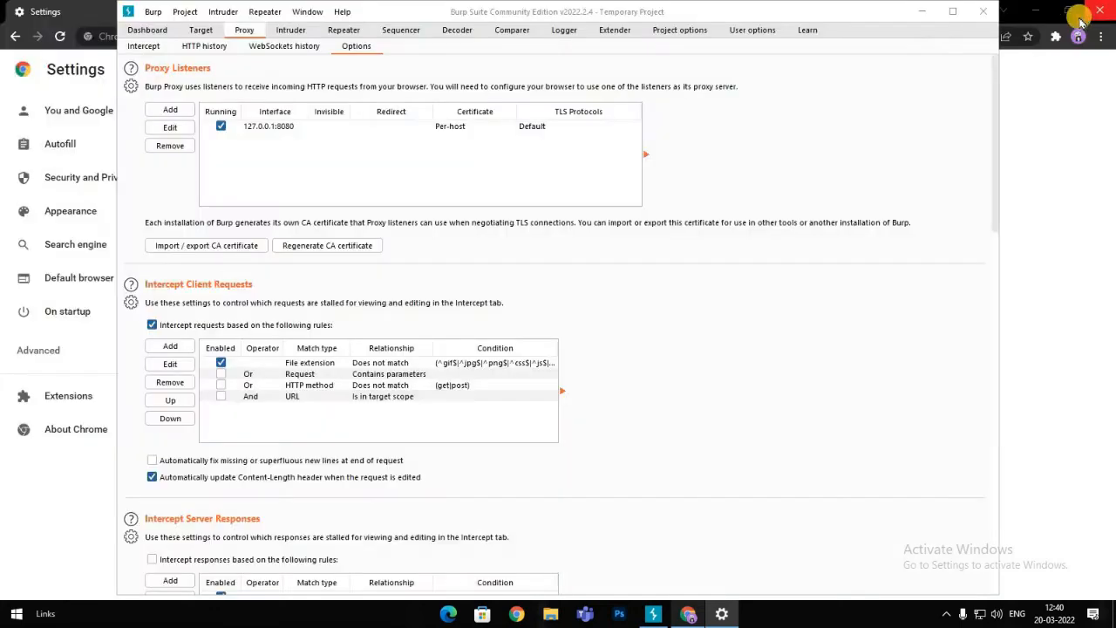
{"action": "left_click", "coordinate": [180, 110]}
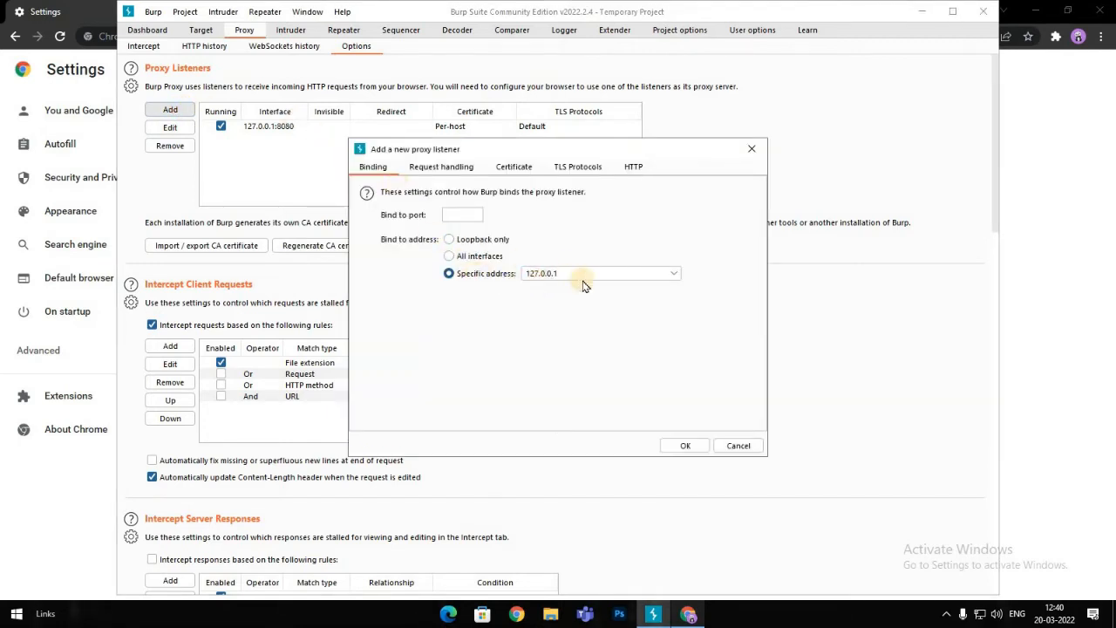
{"action": "left_click", "coordinate": [464, 216]}
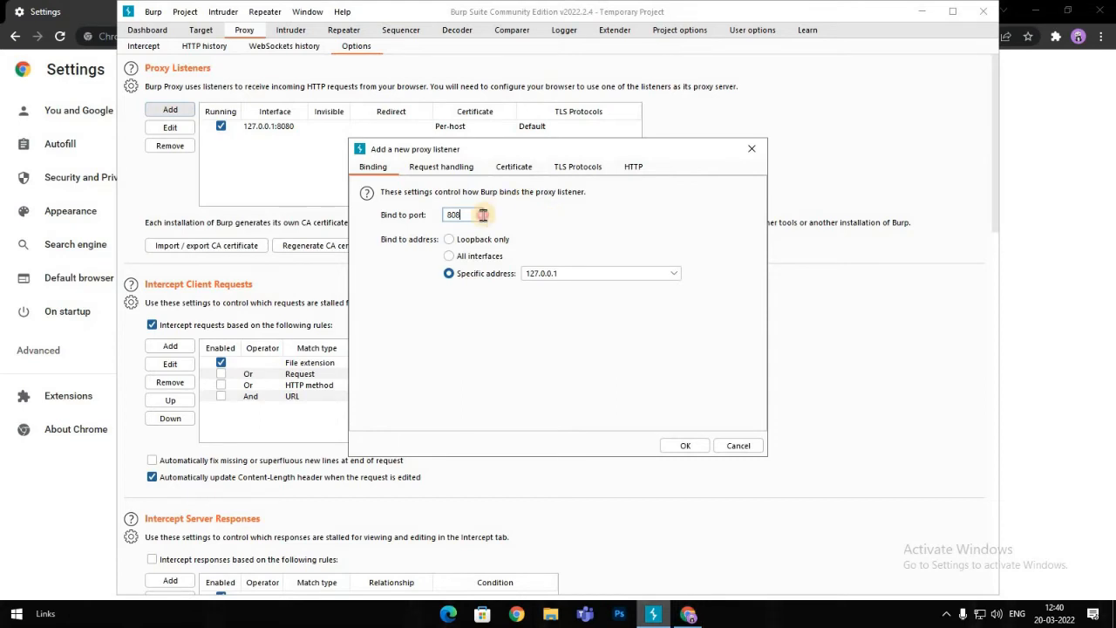
{"action": "type", "text": "2"}
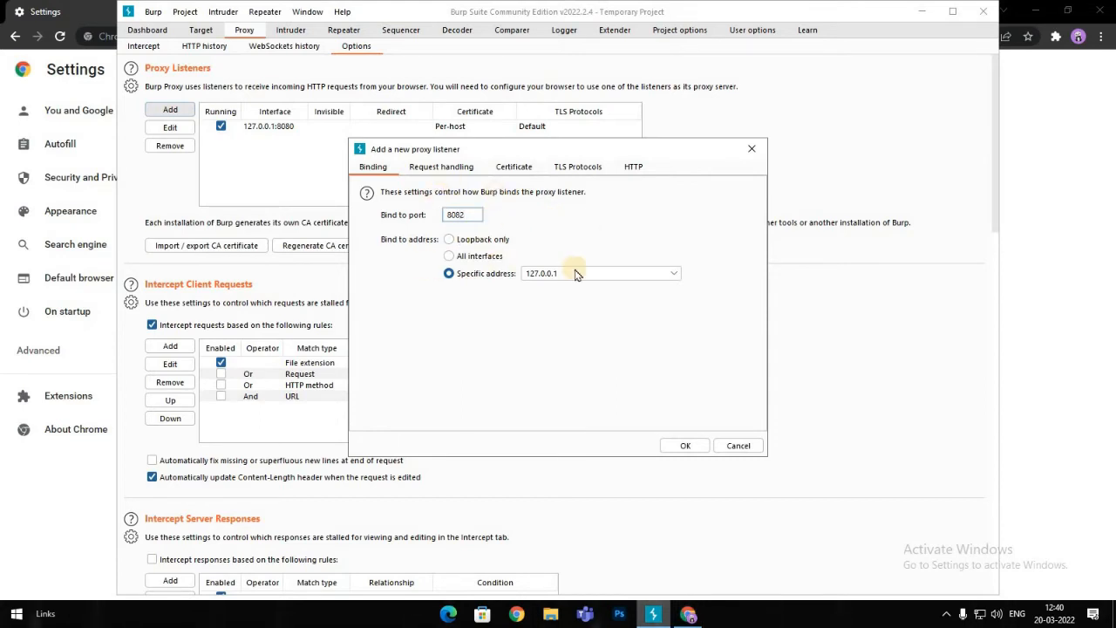
{"action": "left_click", "coordinate": [688, 445]}
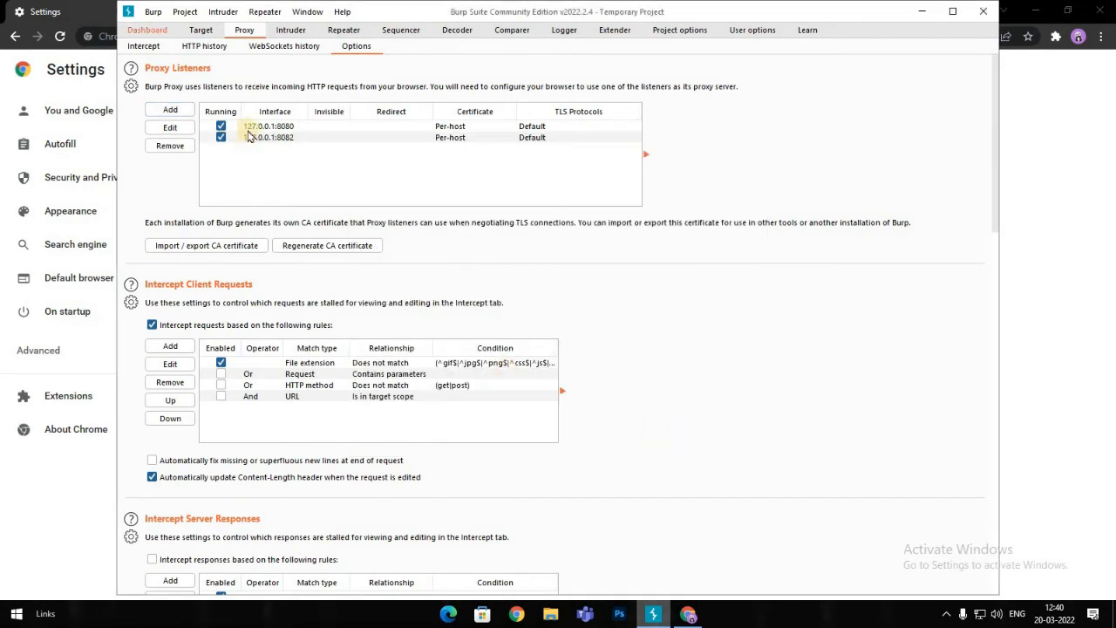
{"action": "left_click", "coordinate": [277, 137]}
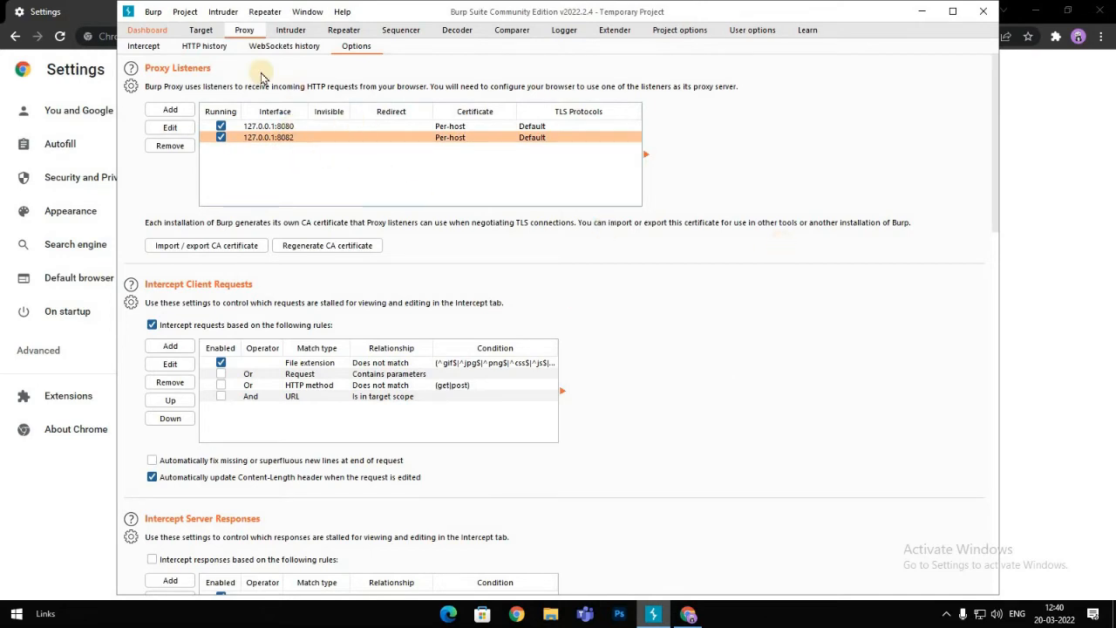
Step: Show Burp's Intercept view, switch to Chrome and load noon.com in place of the settings page
{"action": "left_click", "coordinate": [145, 46]}
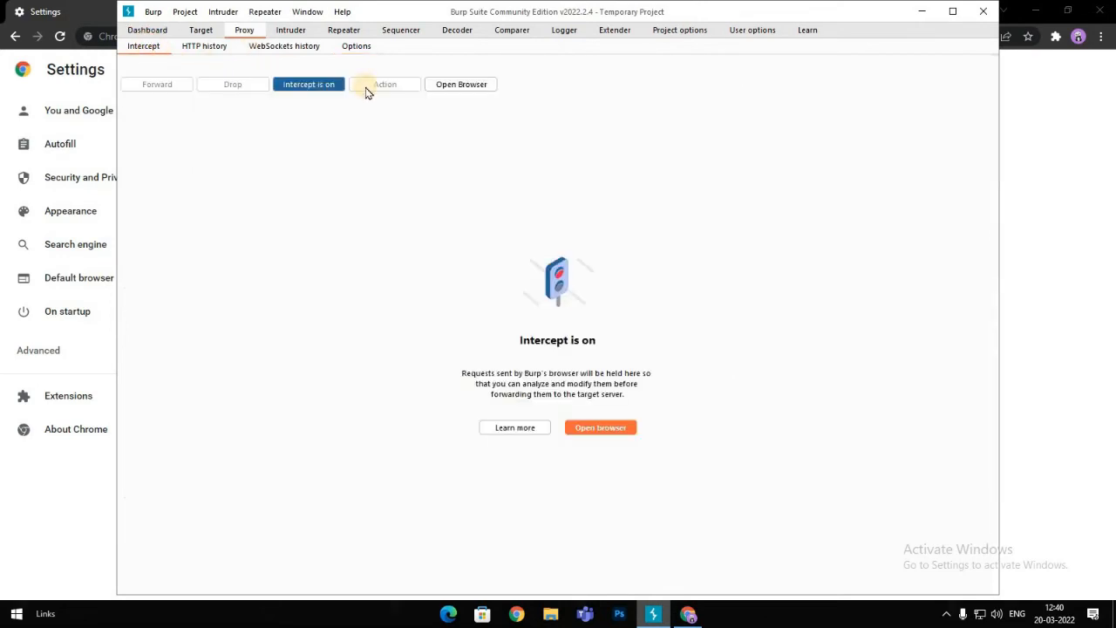
{"action": "left_click", "coordinate": [1003, 200]}
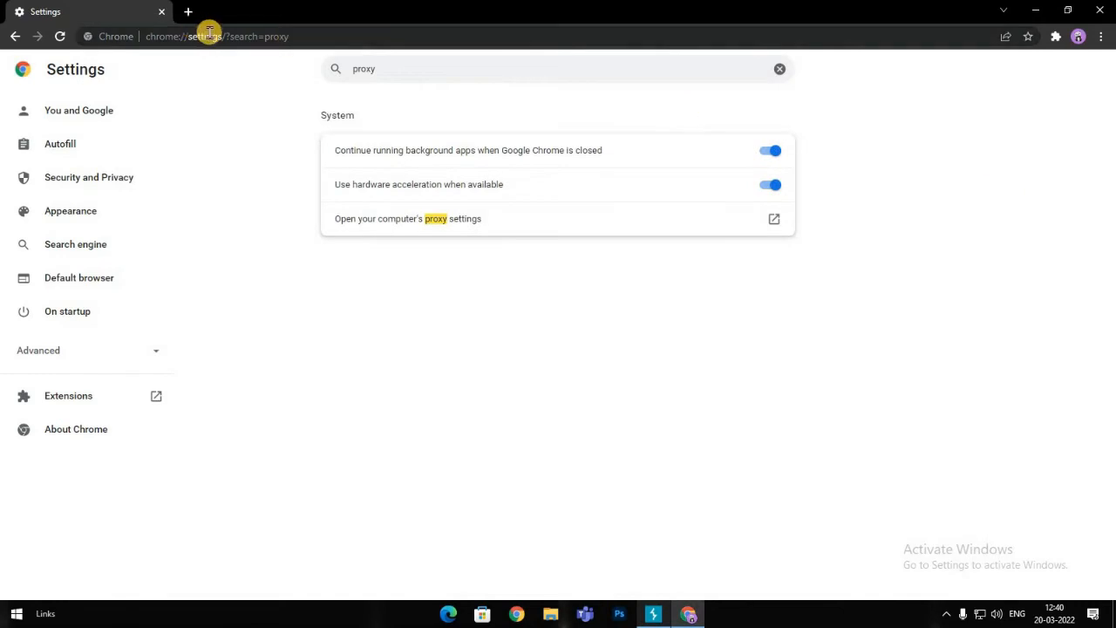
{"action": "left_click", "coordinate": [162, 11]}
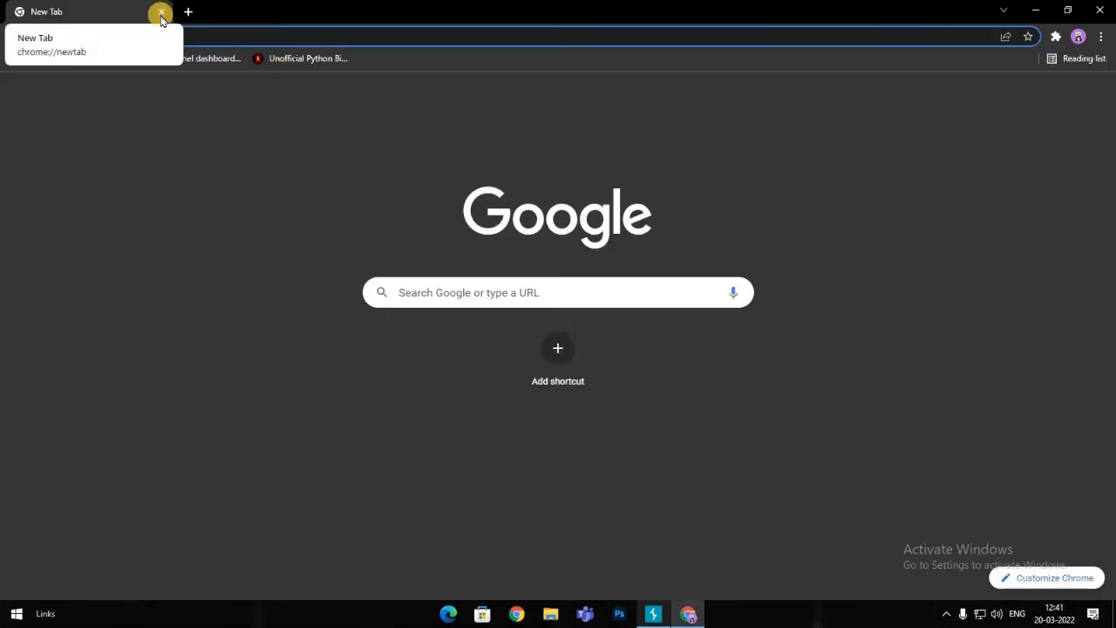
{"action": "type", "text": "noo"}
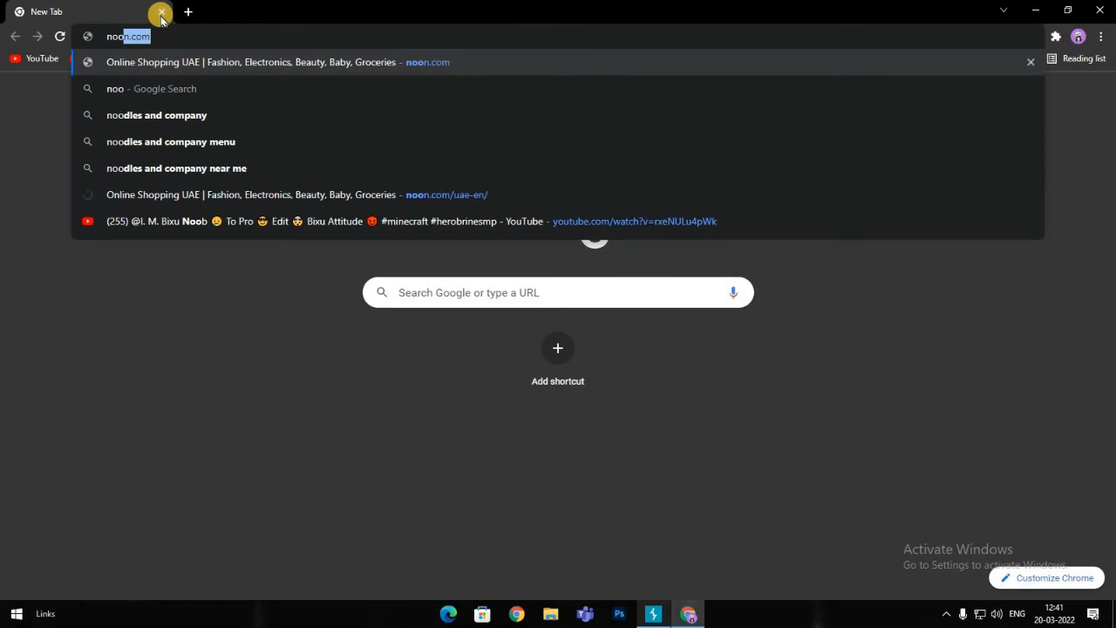
{"action": "key", "text": "Return"}
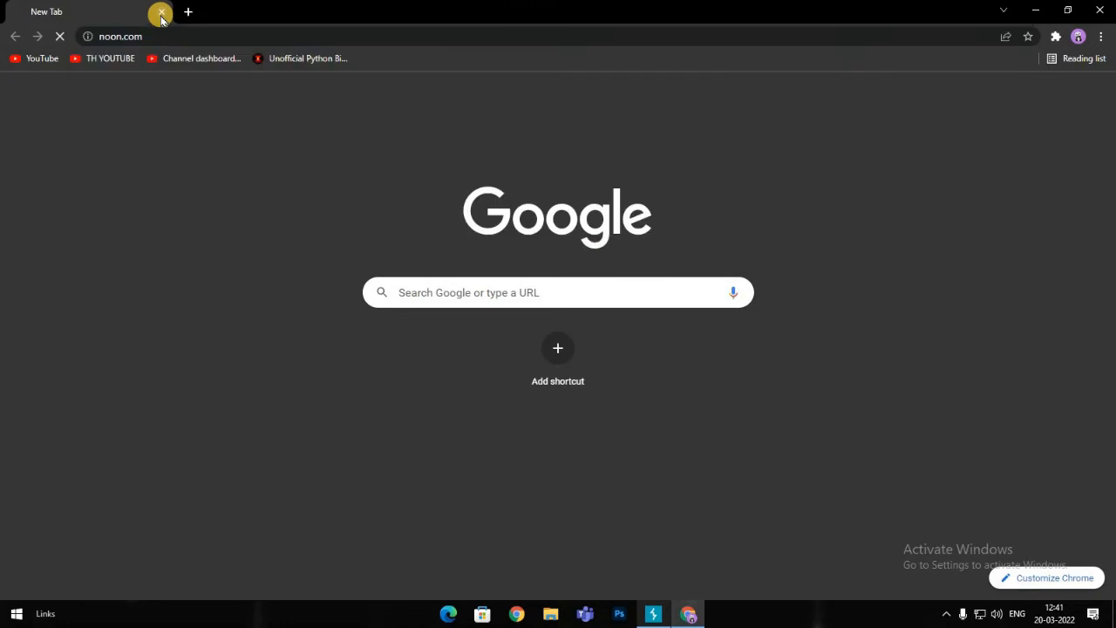
{"action": "left_click", "coordinate": [660, 613]}
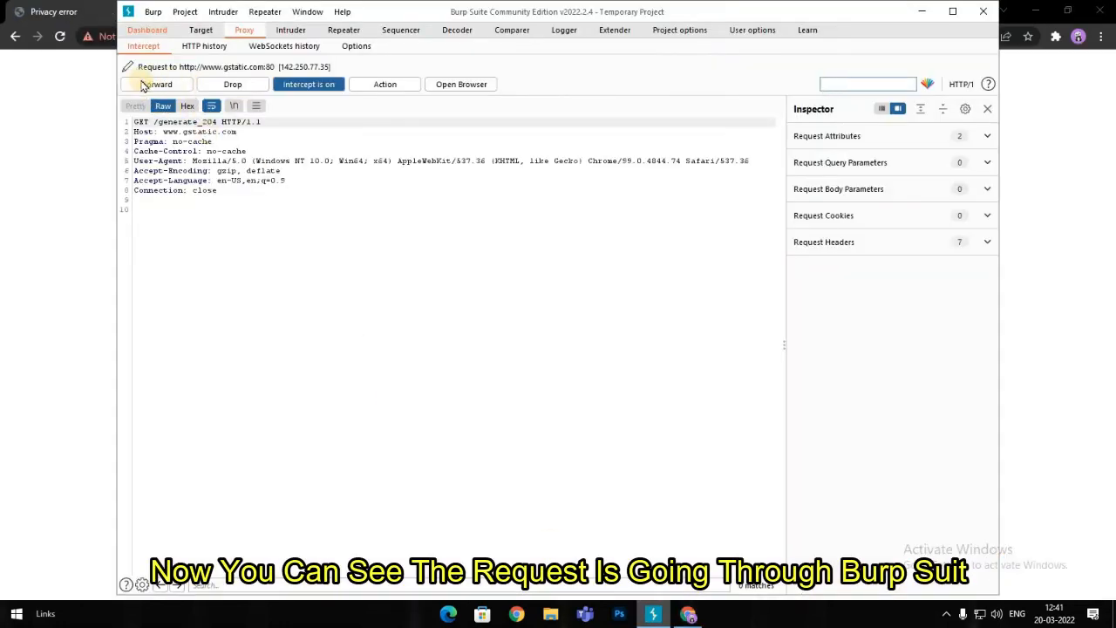
{"action": "left_click", "coordinate": [34, 114]}
{"action": "left_click", "coordinate": [366, 406]}
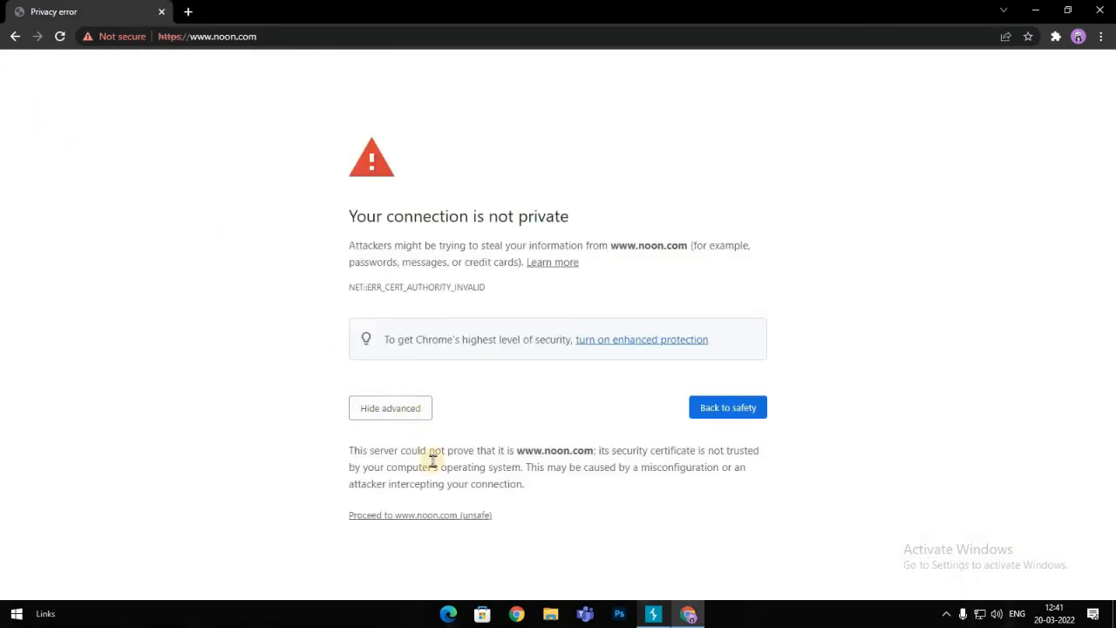
{"action": "left_click", "coordinate": [401, 515]}
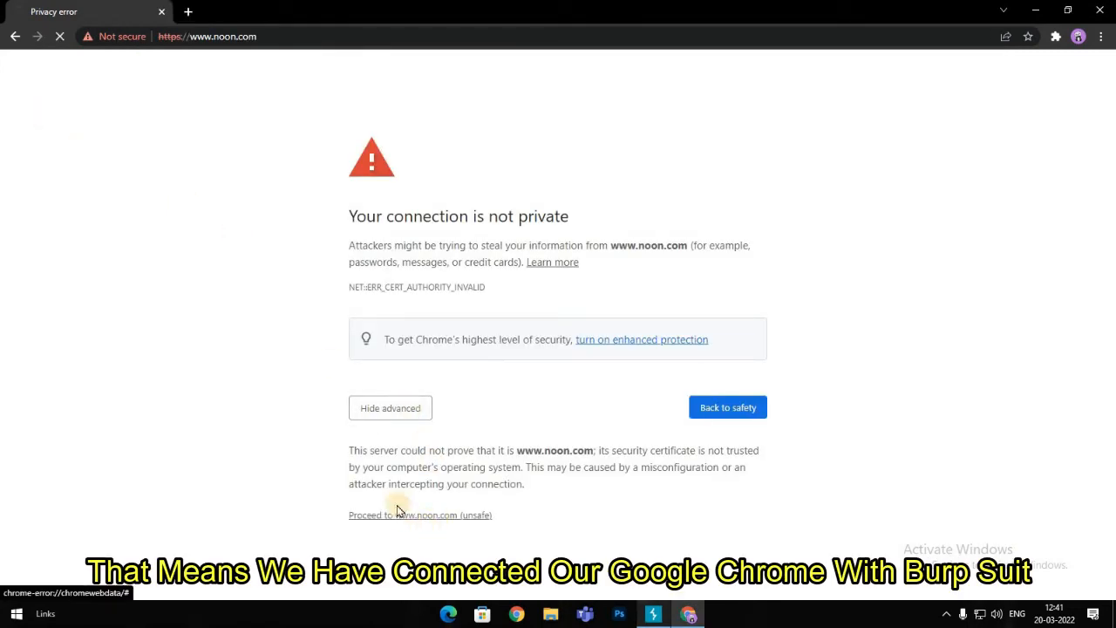
{"action": "left_click", "coordinate": [658, 614]}
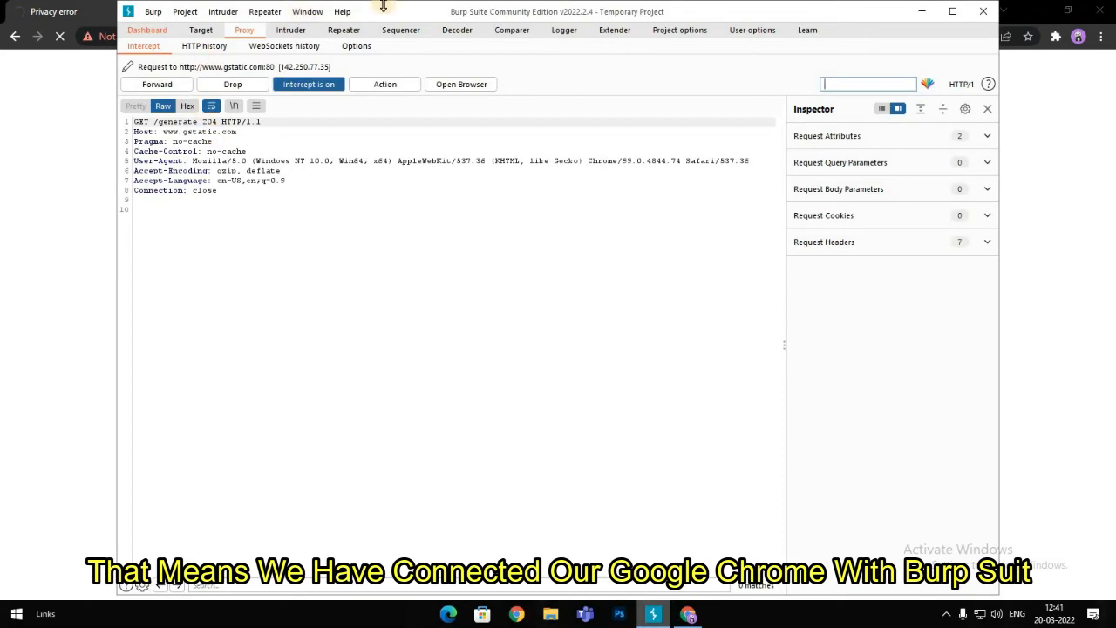
{"action": "left_click_drag", "start_coordinate": [432, 18], "coordinate": [752, 135]}
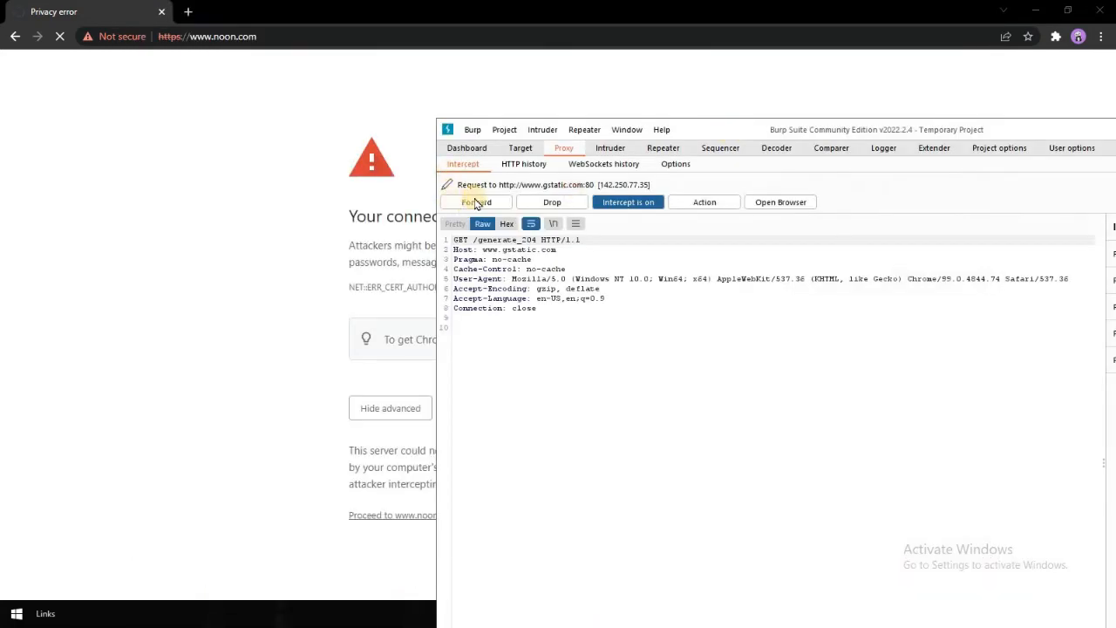
{"action": "left_click", "coordinate": [586, 205]}
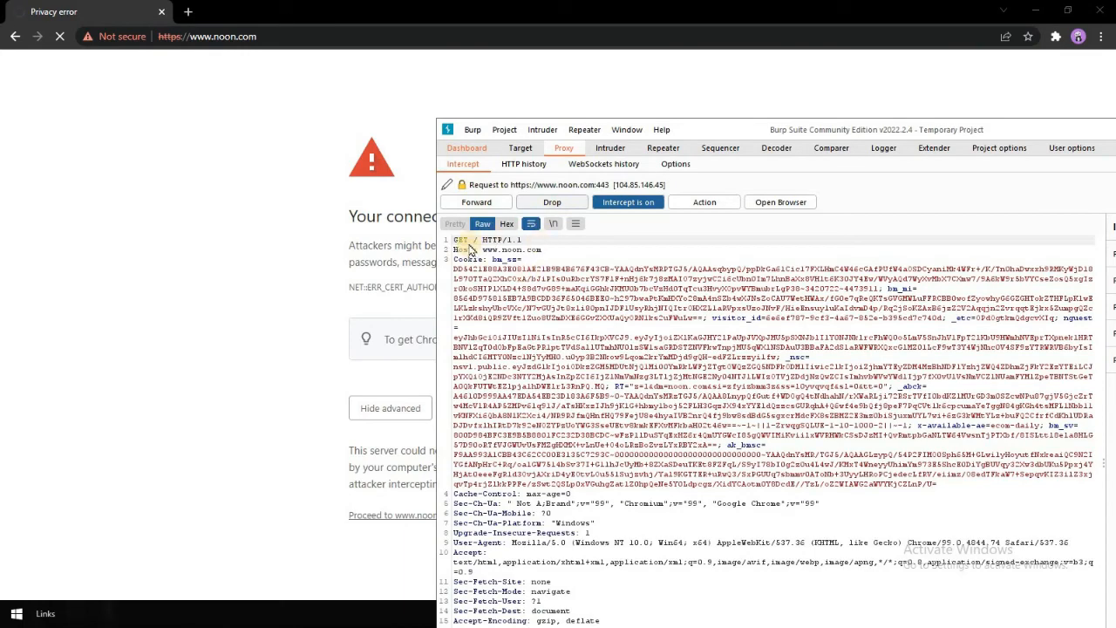
{"action": "left_click", "coordinate": [489, 206]}
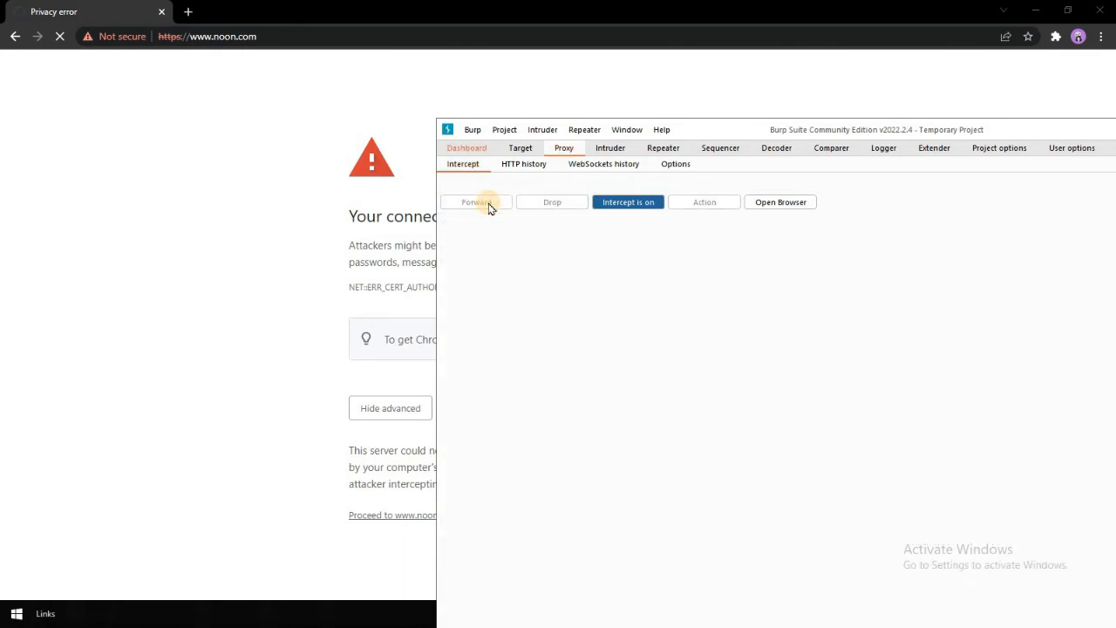
{"action": "left_click", "coordinate": [488, 206]}
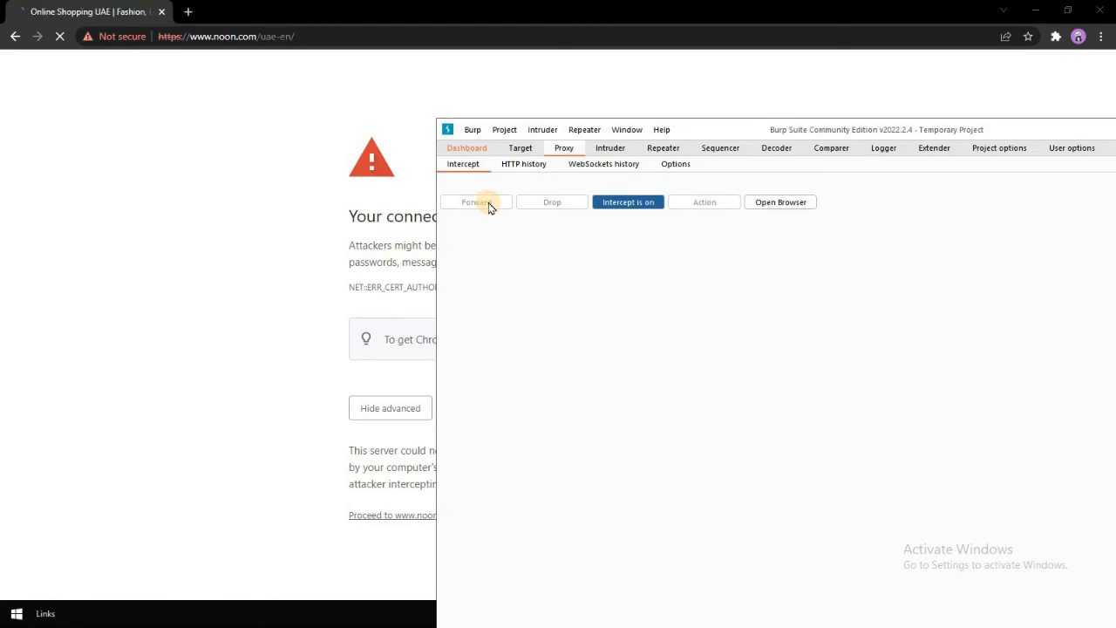
{"action": "left_click", "coordinate": [489, 206]}
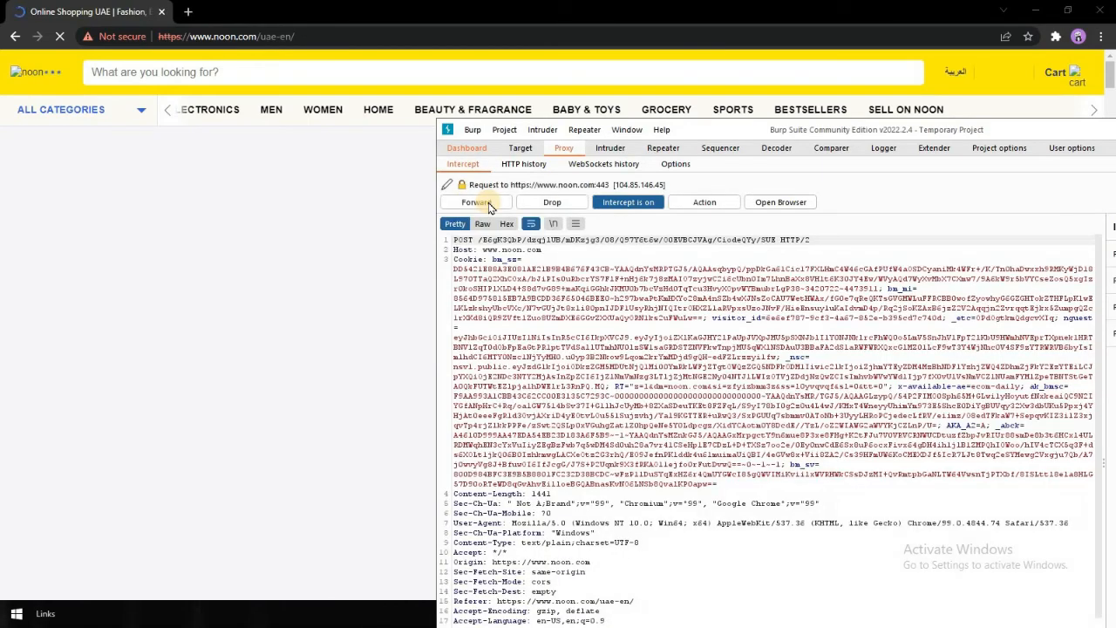
{"action": "left_click", "coordinate": [488, 206]}
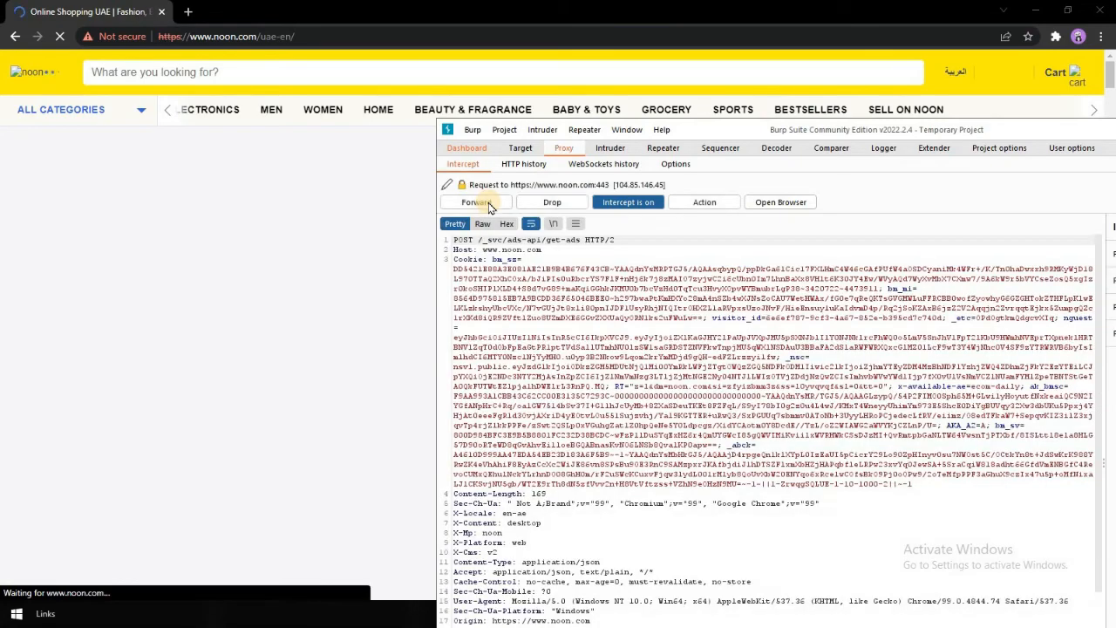
{"action": "left_click", "coordinate": [489, 206]}
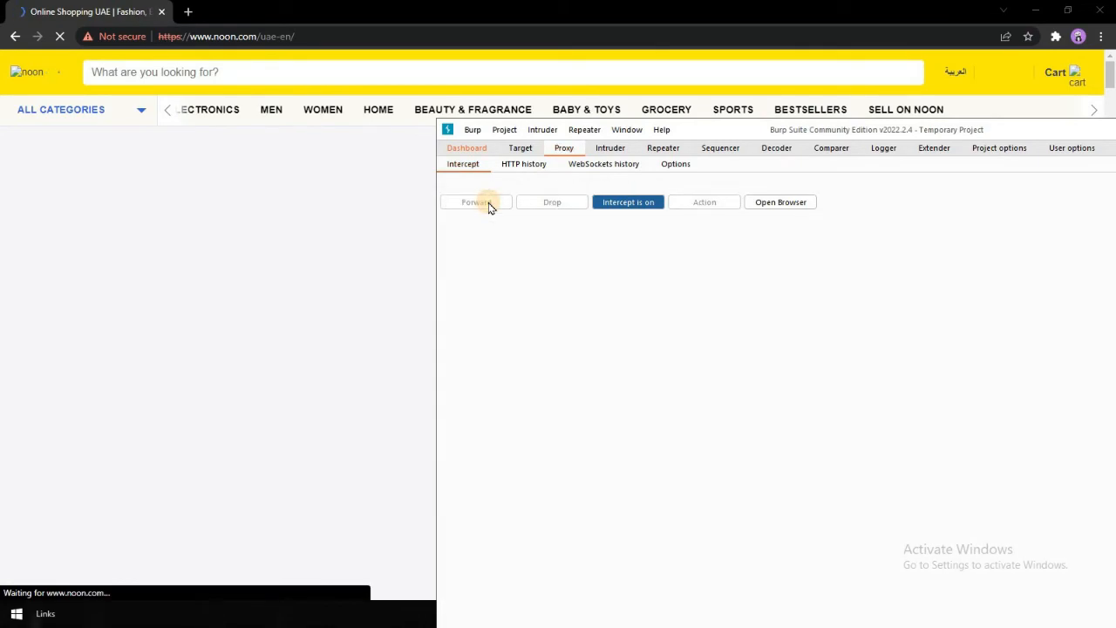
{"action": "left_click", "coordinate": [489, 206]}
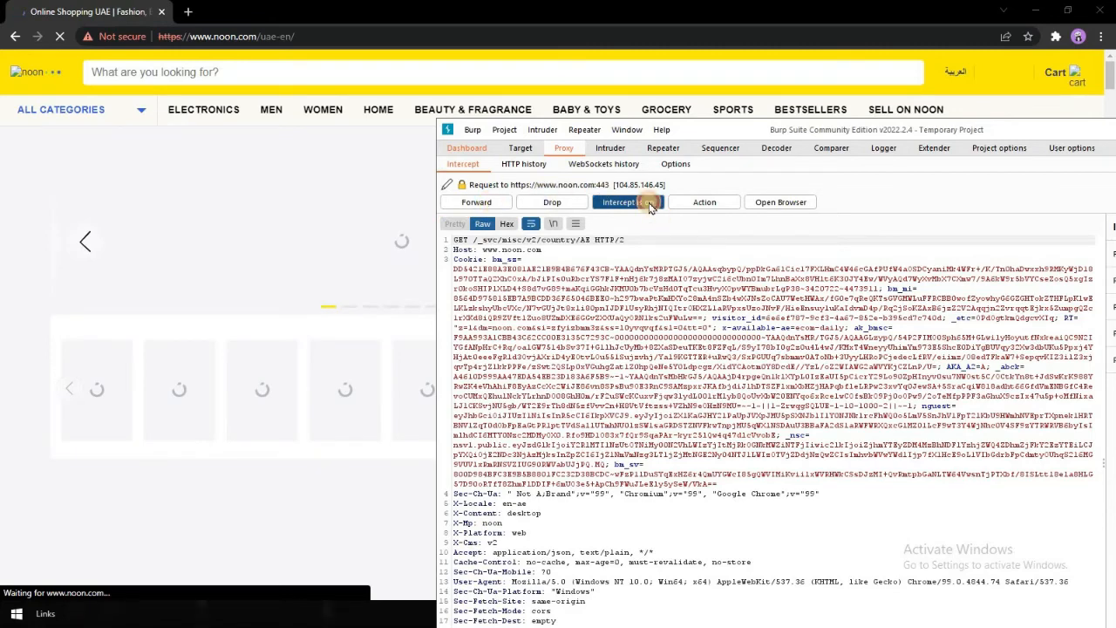
Step: Turn interception off in Burp Suite and shift its window to watch noon.com load in Chrome
{"action": "left_click", "coordinate": [649, 201]}
{"action": "left_click_drag", "start_coordinate": [986, 133], "coordinate": [809, 153]}
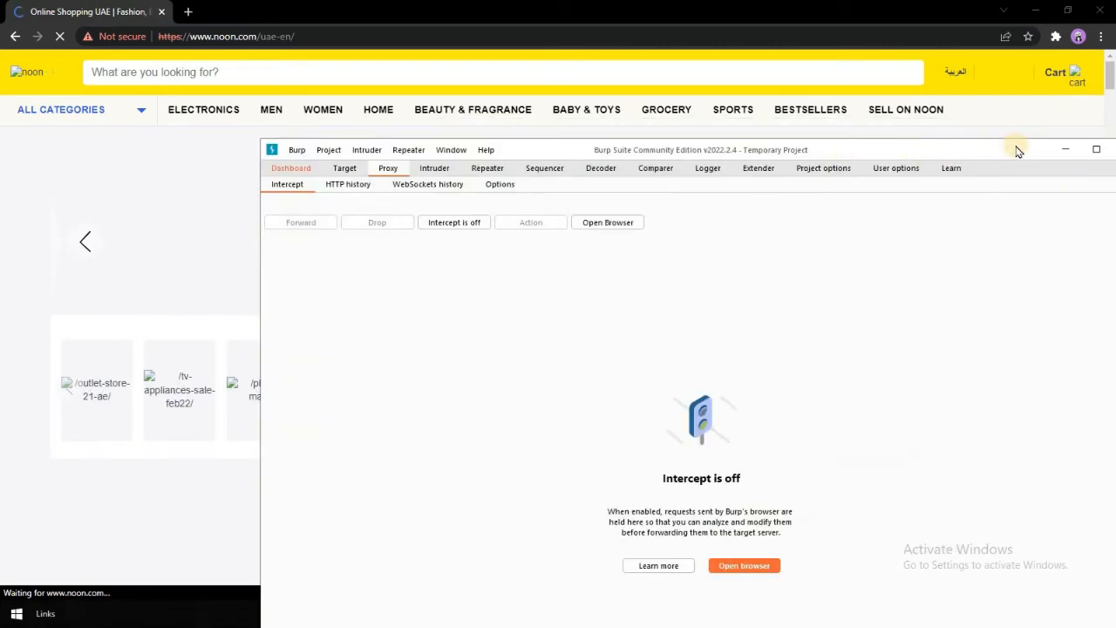
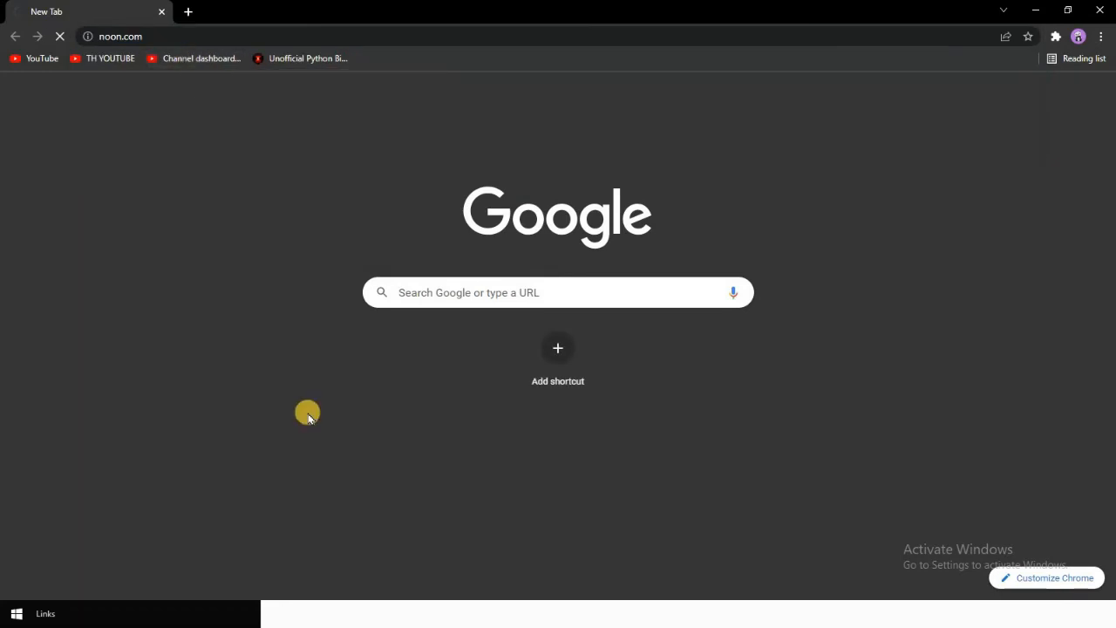
{"action": "left_click", "coordinate": [637, 613]}
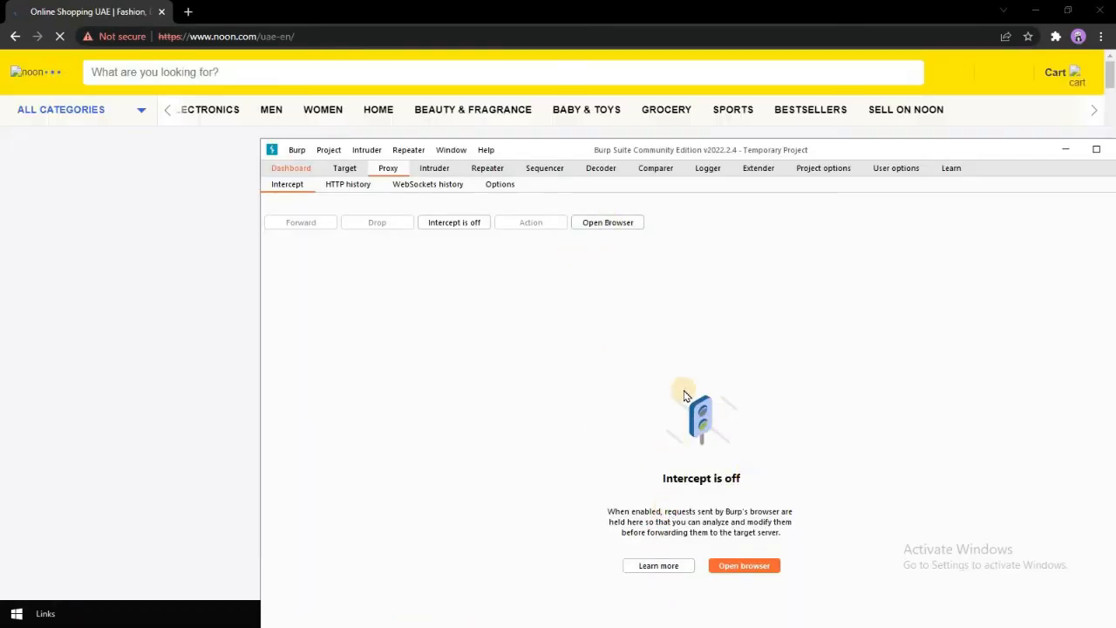
{"action": "left_click_drag", "start_coordinate": [697, 150], "coordinate": [806, 160]}
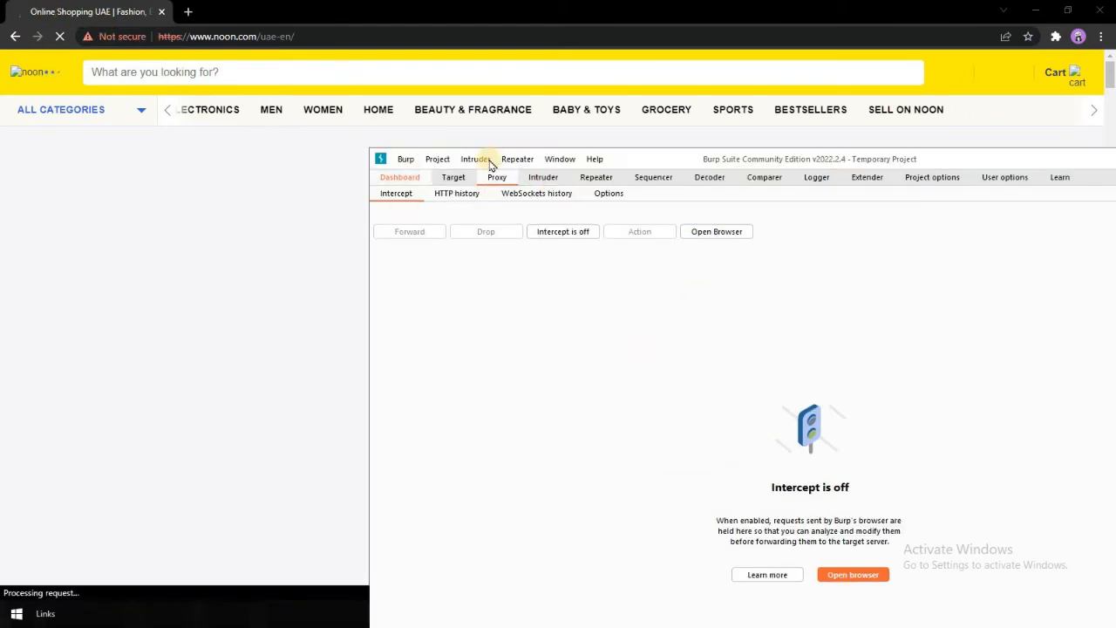
{"action": "left_click", "coordinate": [563, 160]}
{"action": "left_click", "coordinate": [685, 157]}
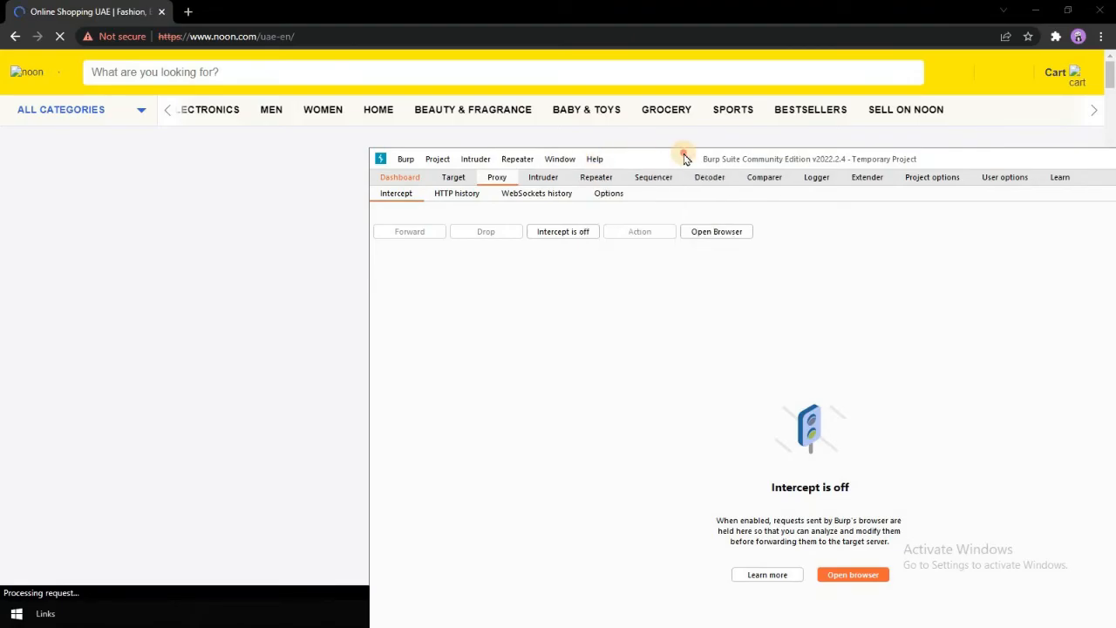
{"action": "double_click", "coordinate": [686, 157]}
{"action": "left_click", "coordinate": [635, 24]}
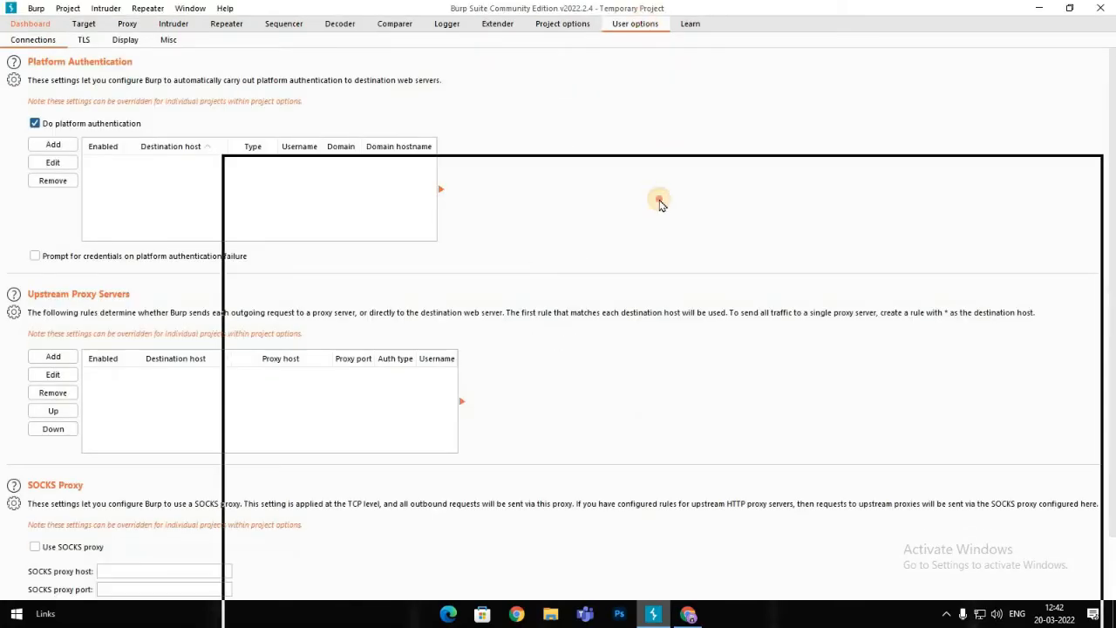
{"action": "left_click_drag", "start_coordinate": [660, 200], "coordinate": [657, 203]}
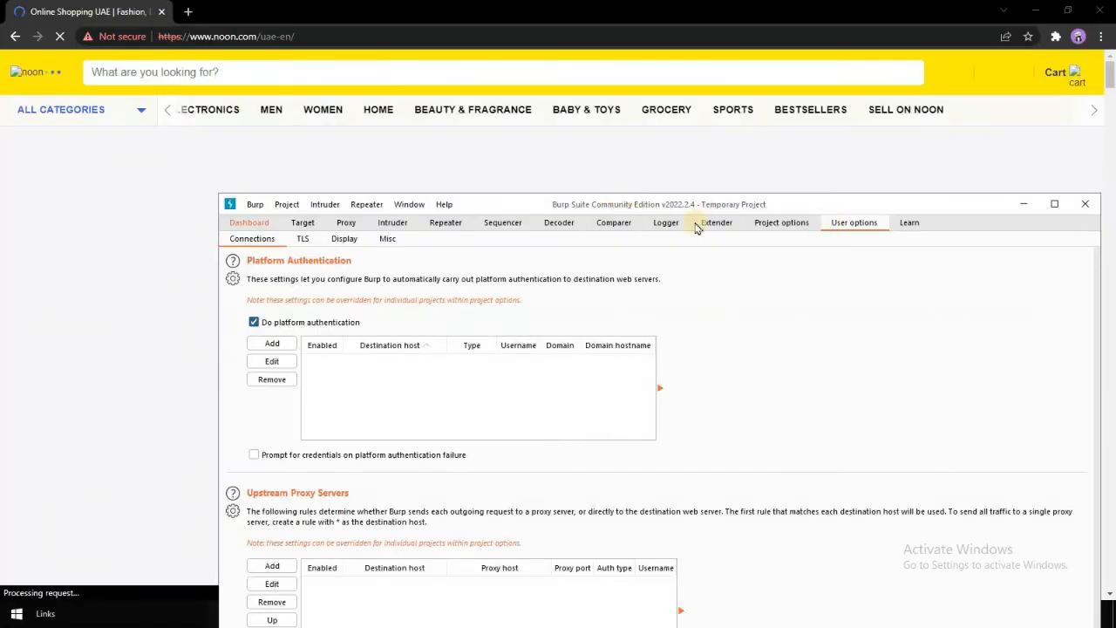
{"action": "left_click", "coordinate": [345, 223]}
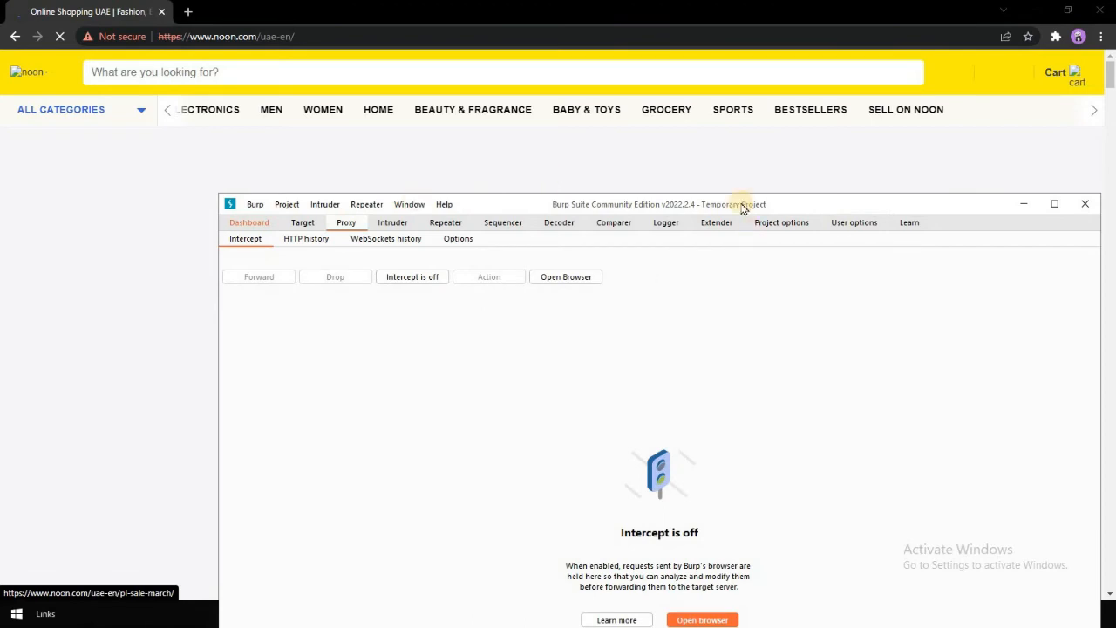
Step: Replace the noon.com tab in Chrome with a new blank tab and move the Burp Suite window back into full view
{"action": "left_click_drag", "start_coordinate": [742, 208], "coordinate": [457, 231]}
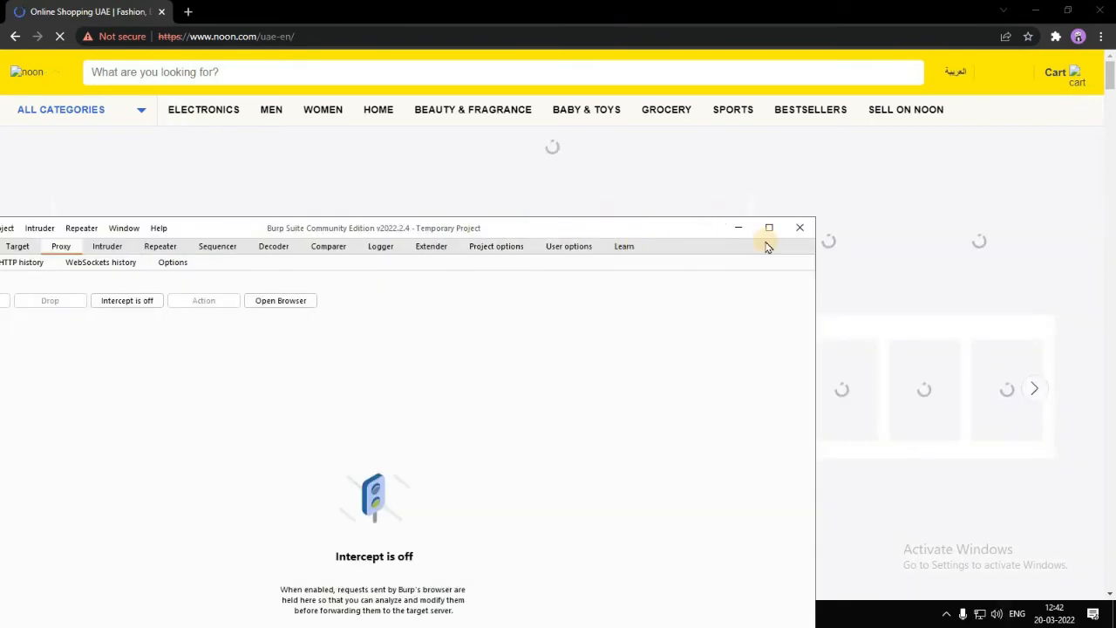
{"action": "left_click", "coordinate": [188, 13]}
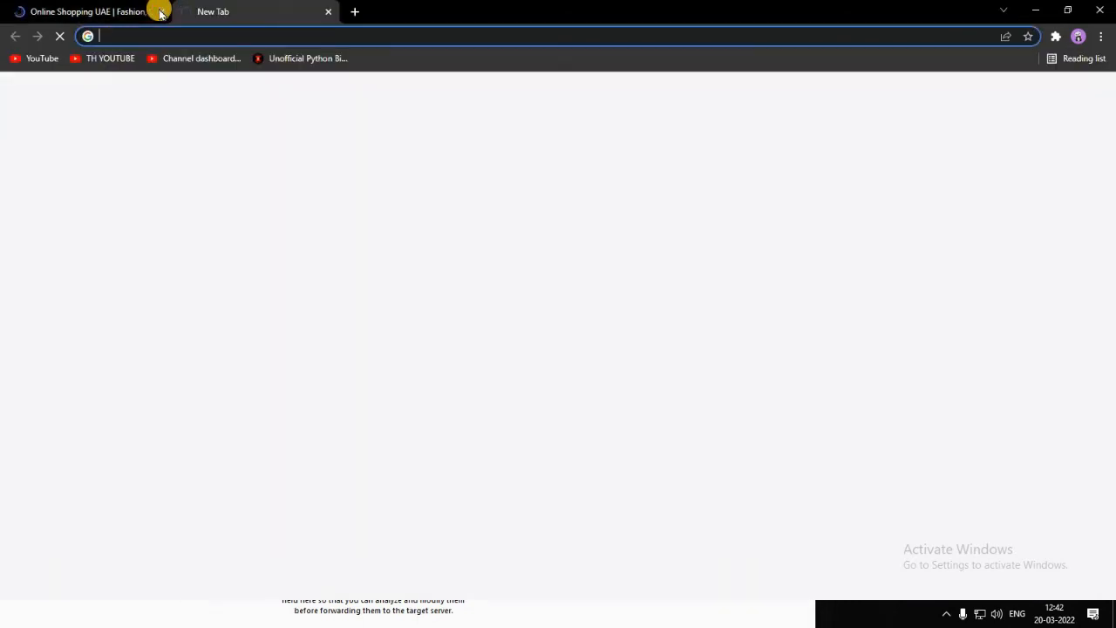
{"action": "left_click", "coordinate": [160, 13]}
{"action": "left_click", "coordinate": [710, 613]}
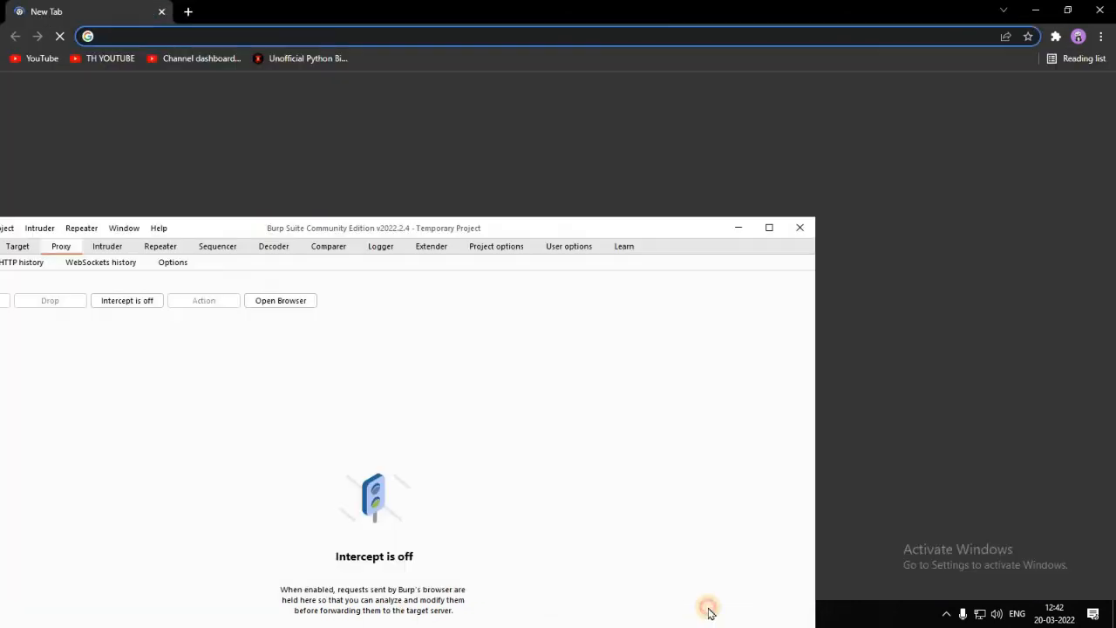
{"action": "left_click_drag", "start_coordinate": [656, 229], "coordinate": [946, 120]}
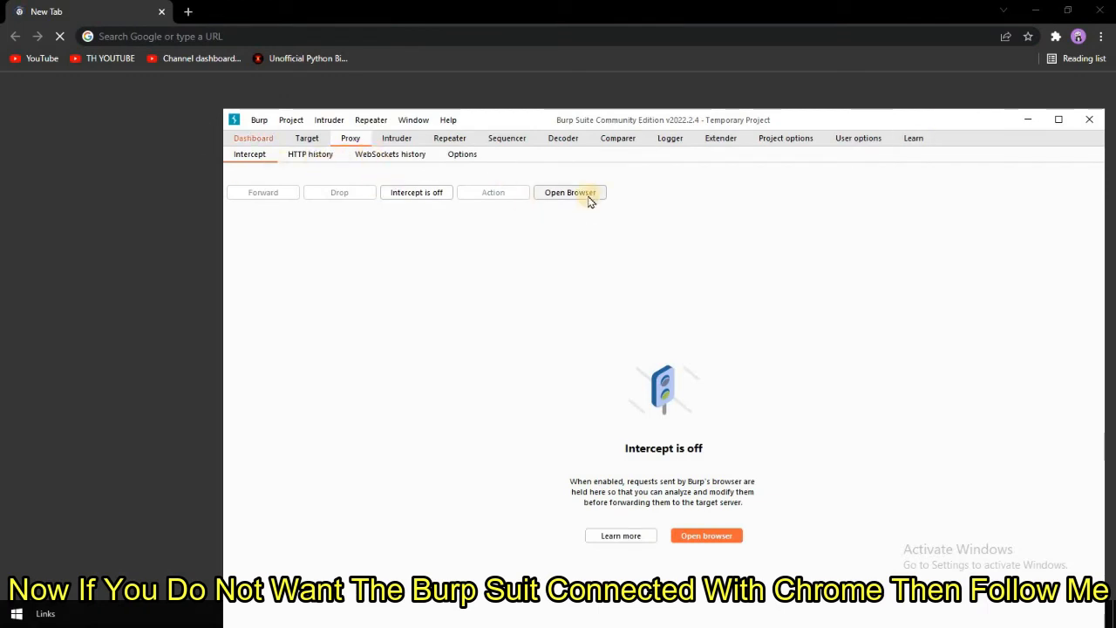
Step: Remove the 127.0.0.1:8082 proxy listener from Burp Suite's proxy options and confirm the removal
{"action": "left_click", "coordinate": [462, 154]}
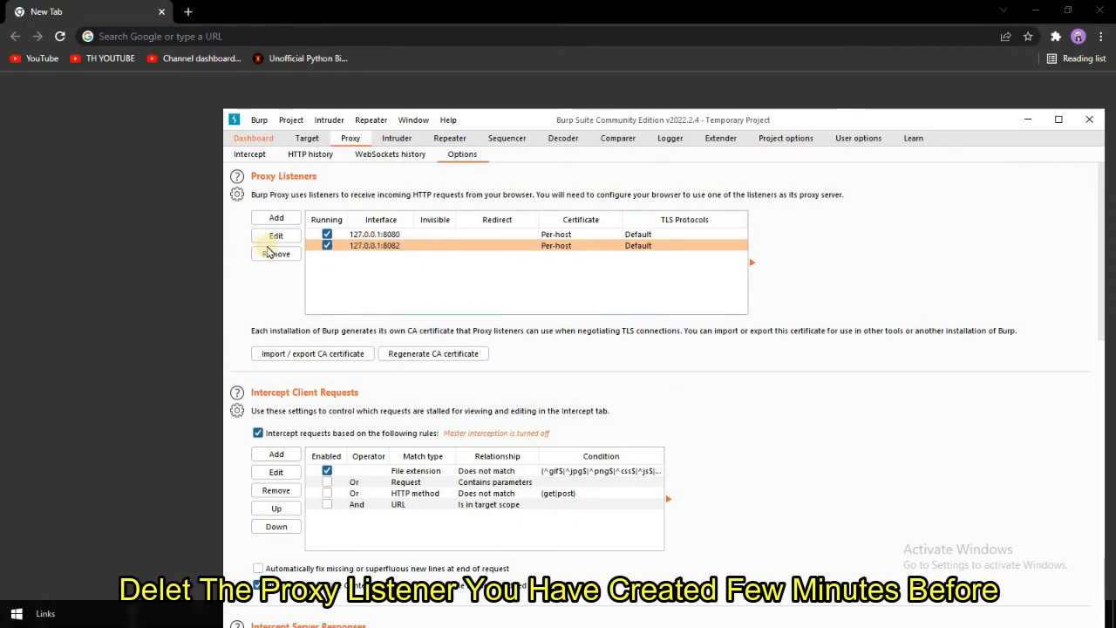
{"action": "left_click", "coordinate": [279, 258]}
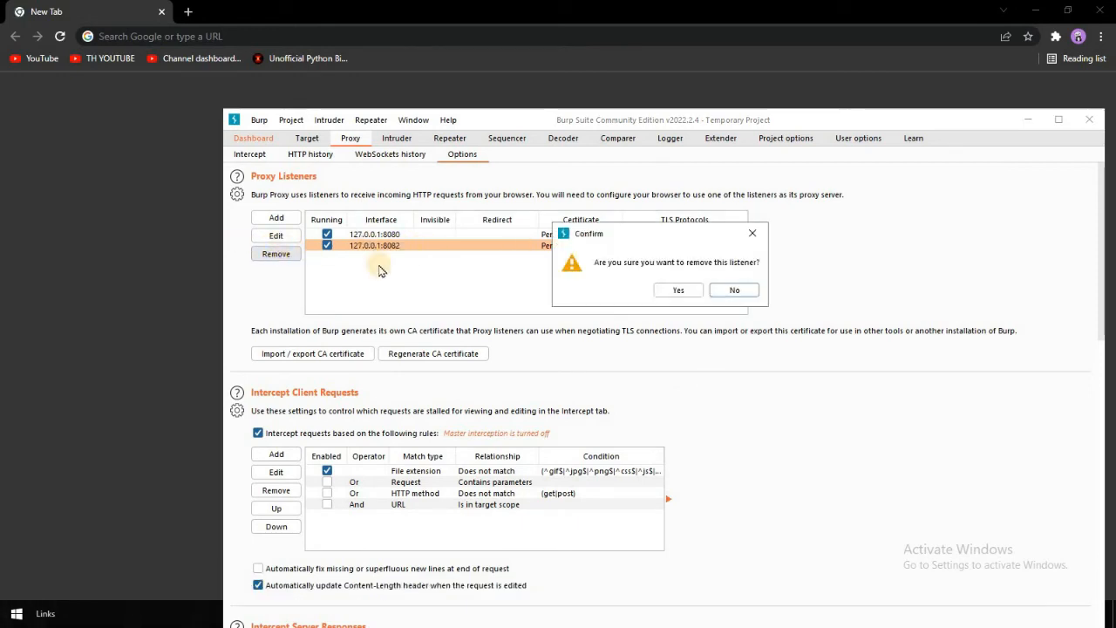
{"action": "left_click", "coordinate": [670, 288]}
Step: Switch to Chrome, open its settings page, and minimize the Burp Suite window to clear the view
{"action": "left_click", "coordinate": [82, 255]}
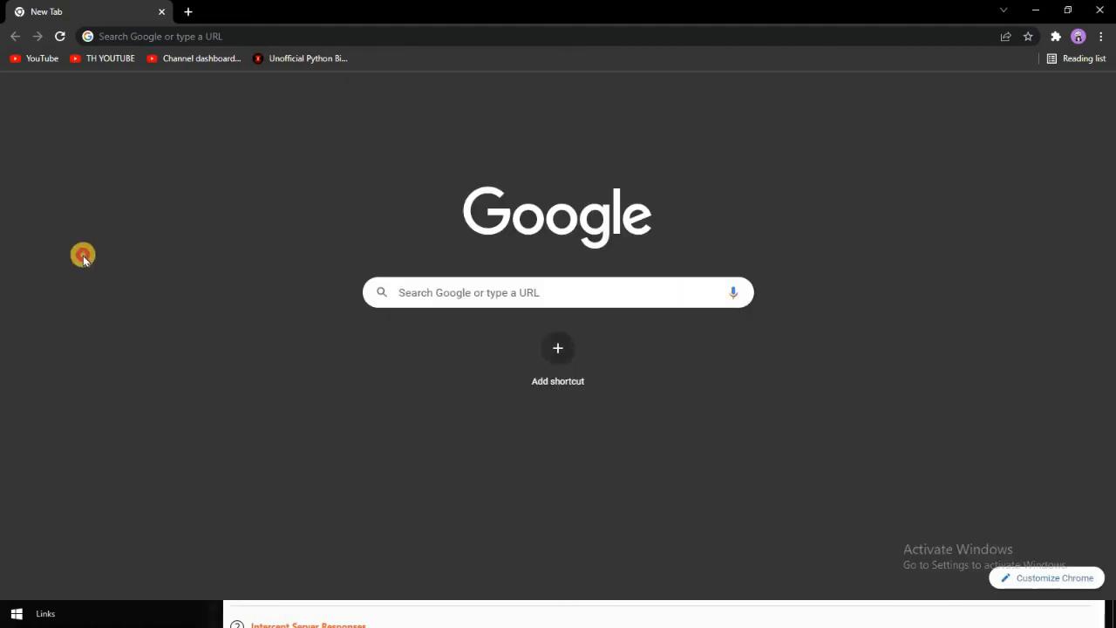
{"action": "left_click", "coordinate": [1101, 38]}
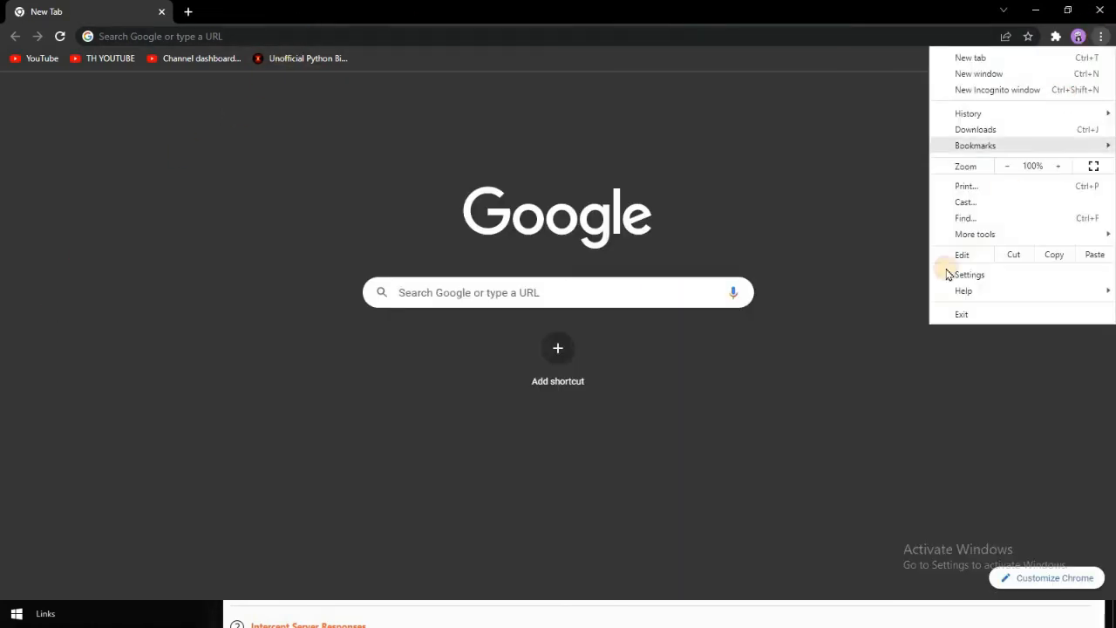
{"action": "left_click", "coordinate": [992, 276]}
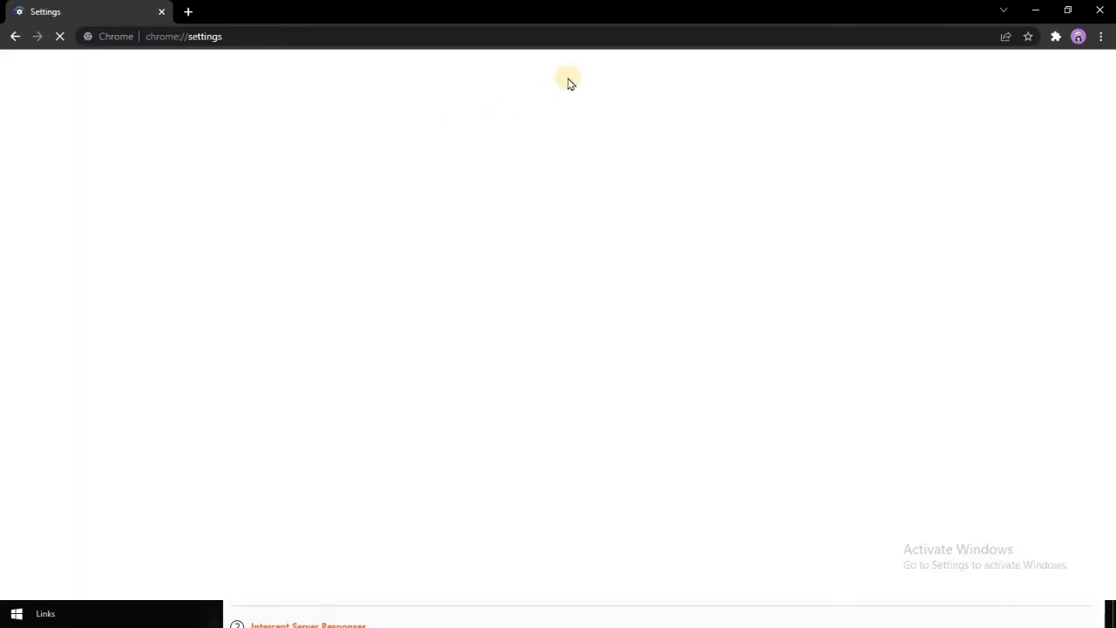
{"action": "left_click", "coordinate": [498, 616]}
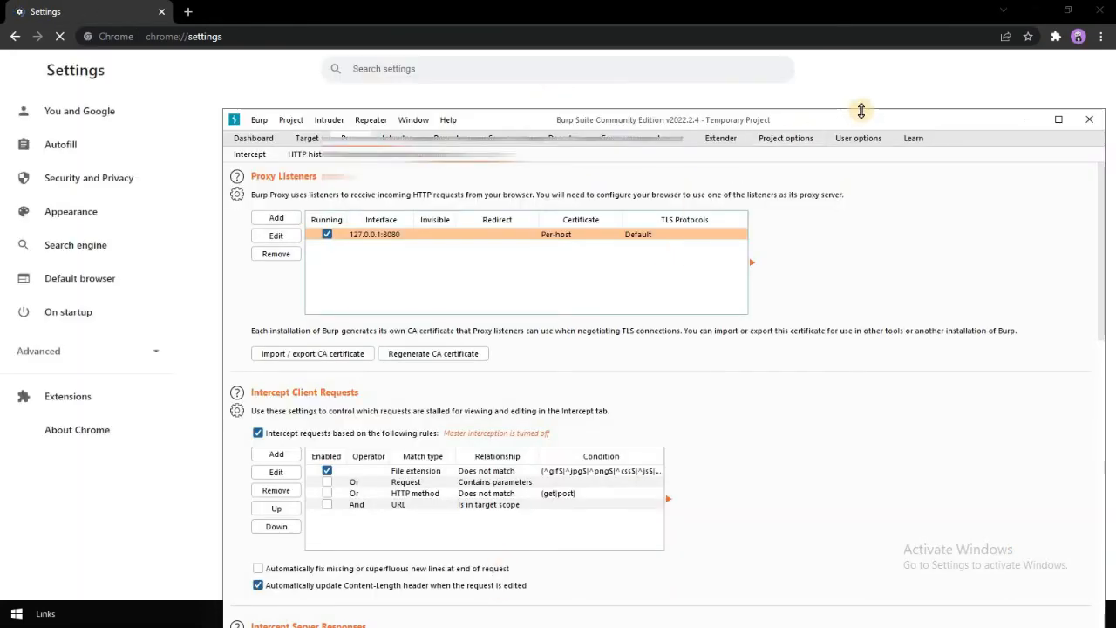
{"action": "left_click_drag", "start_coordinate": [858, 122], "coordinate": [781, 104]}
{"action": "left_click", "coordinate": [950, 100]}
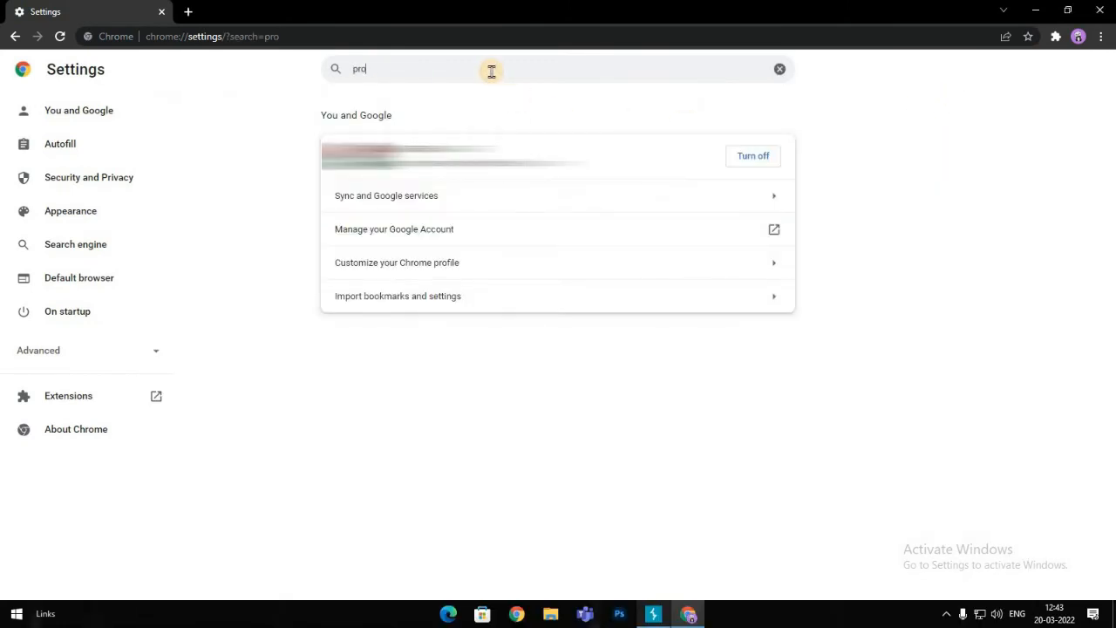
Step: Search Chrome's settings for "proxy", open the computer's proxy settings, and turn off the manual "Use a proxy server" option
{"action": "type", "text": "xy"}
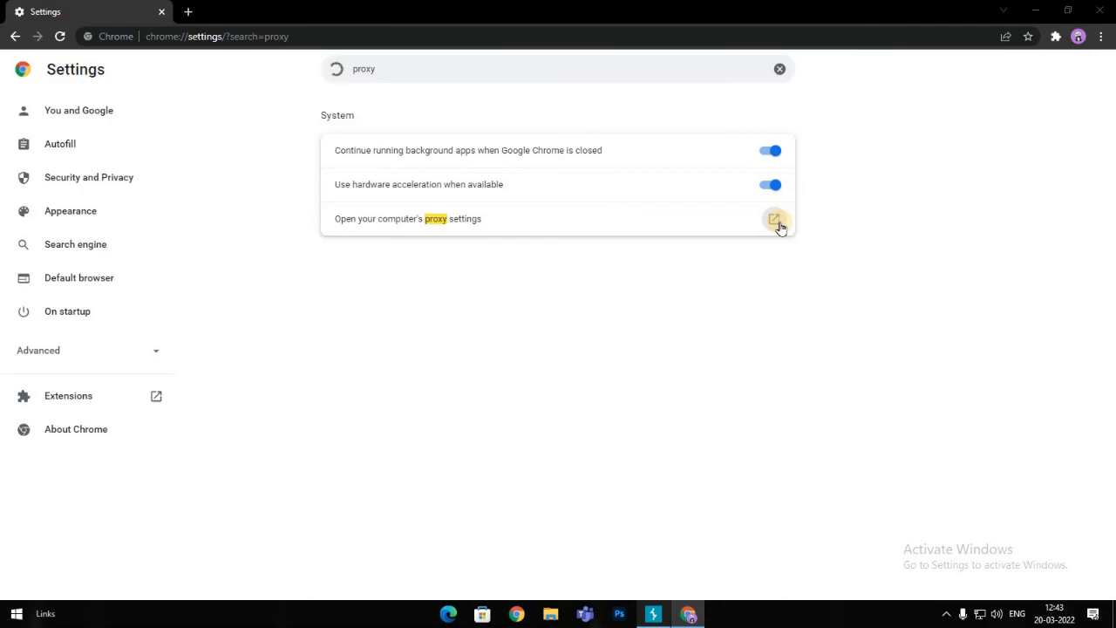
{"action": "left_click", "coordinate": [775, 220]}
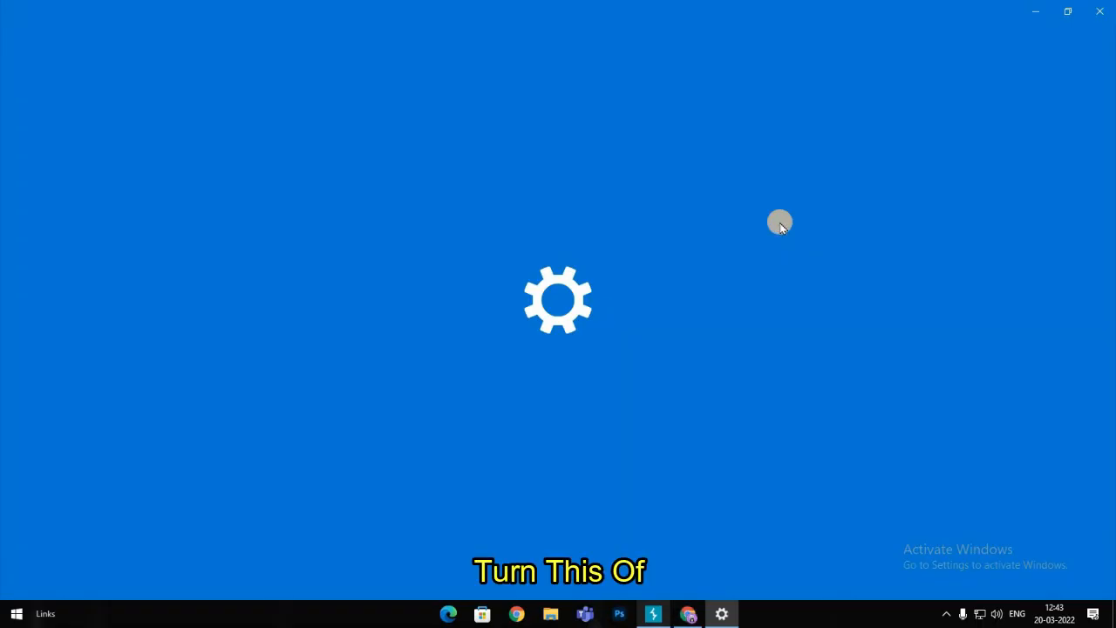
{"action": "scroll", "coordinate": [415, 409], "scroll_direction": "down", "scroll_amount": 2}
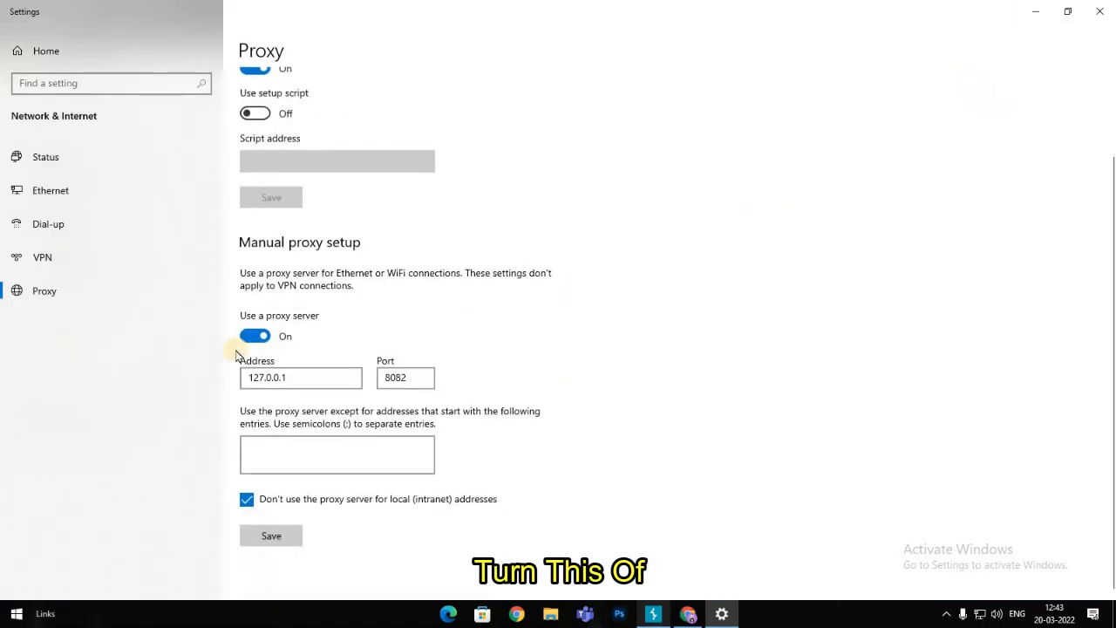
{"action": "left_click", "coordinate": [256, 337]}
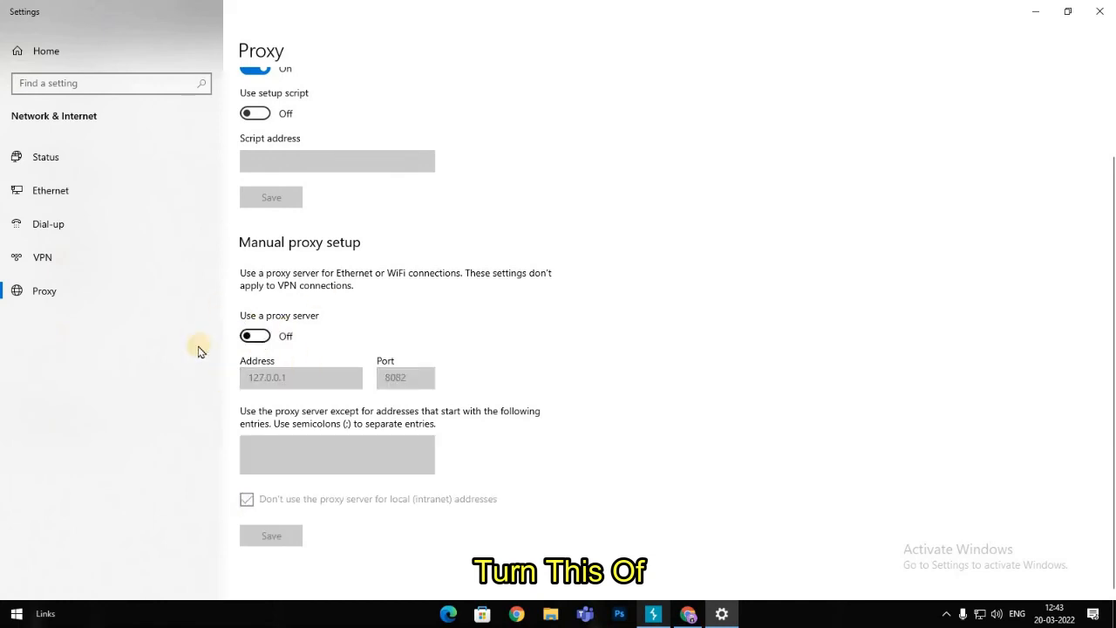
{"action": "scroll", "coordinate": [339, 319], "scroll_direction": "up", "scroll_amount": 2}
{"action": "left_click", "coordinate": [1100, 11]}
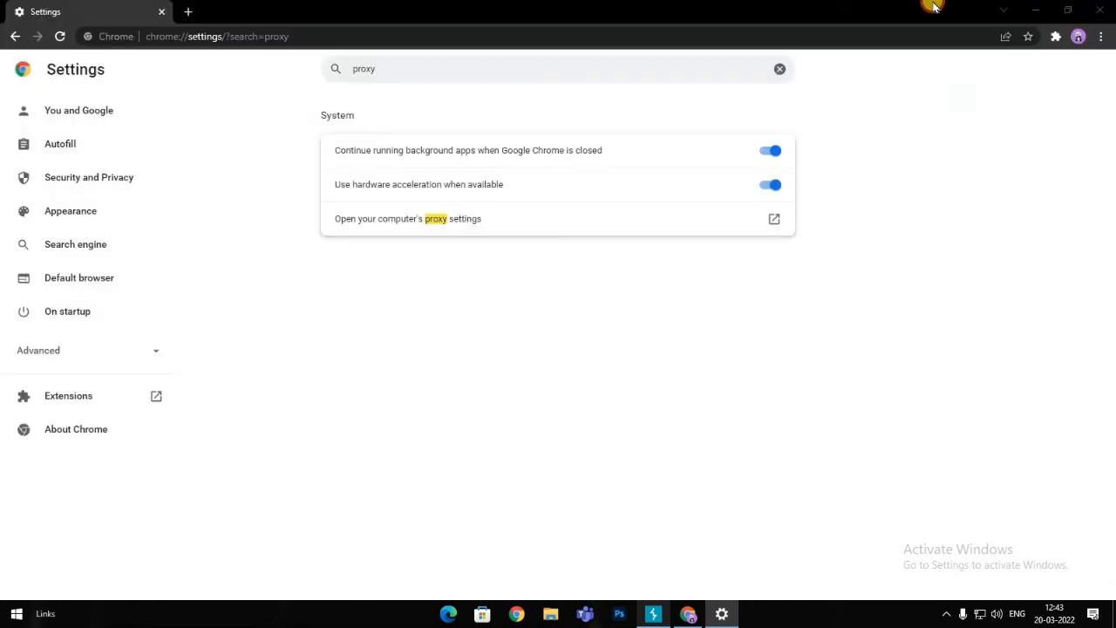
Step: Replace Chrome's settings tab with a new tab and load noon.com to test browsing without the proxy
{"action": "left_click", "coordinate": [182, 11]}
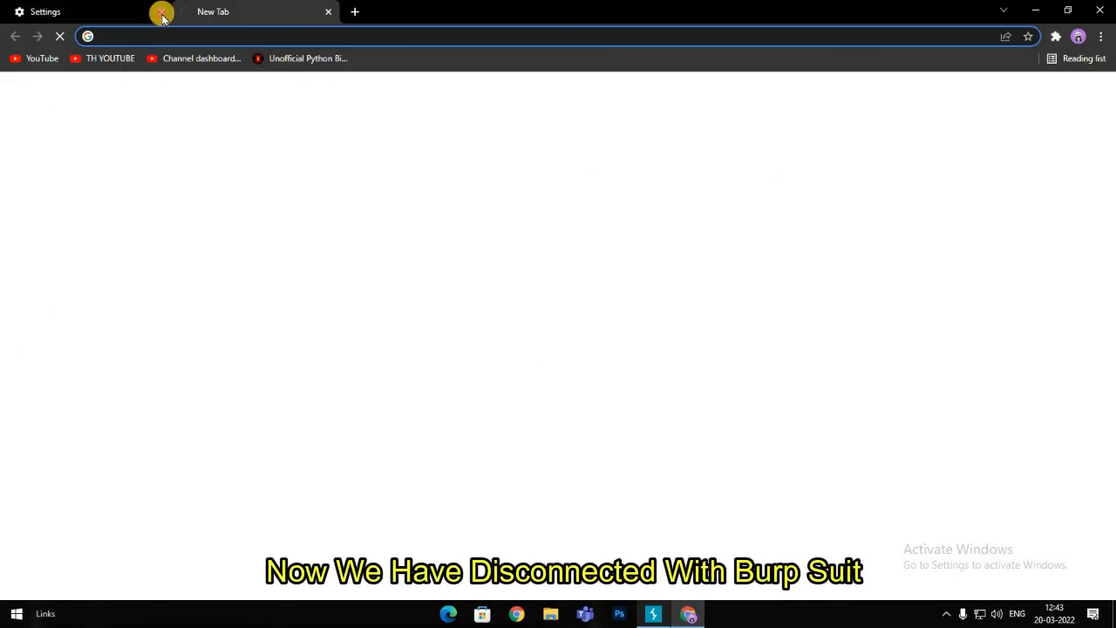
{"action": "left_click", "coordinate": [162, 12]}
{"action": "type", "text": "n"}
{"action": "left_click", "coordinate": [326, 67]}
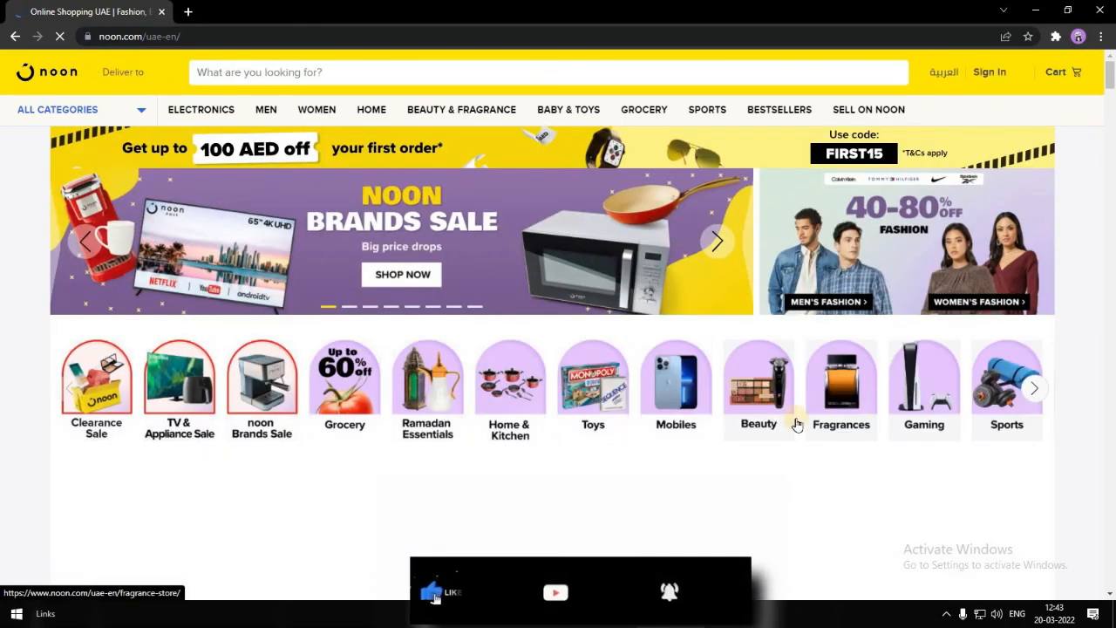
Step: Replace the noon.com tab with a blank one and close Chrome
{"action": "left_click", "coordinate": [187, 12]}
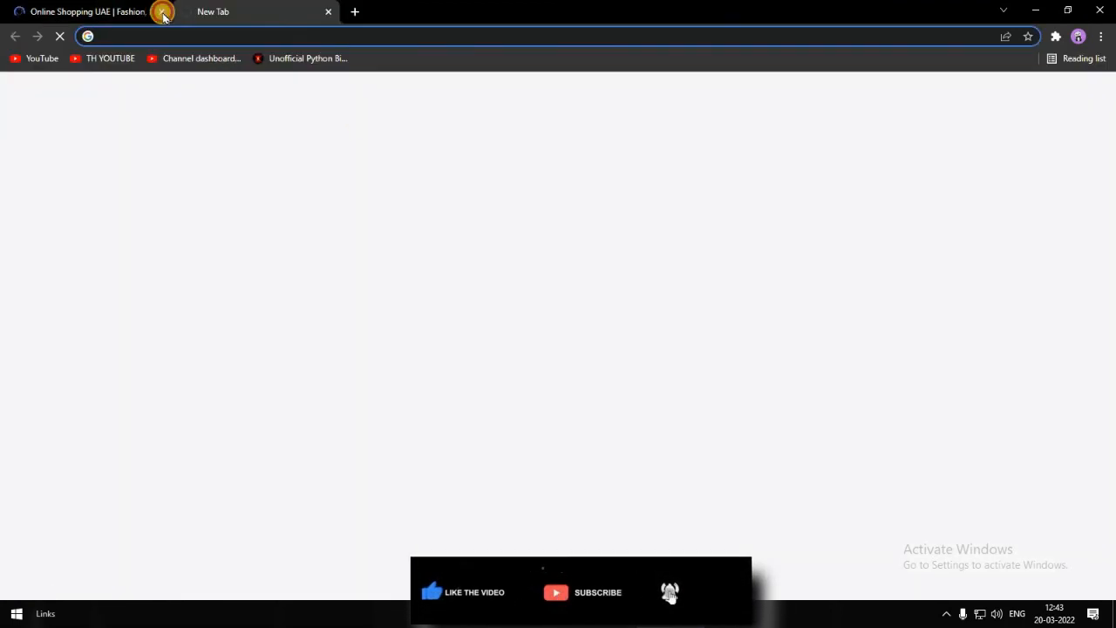
{"action": "left_click", "coordinate": [162, 14]}
{"action": "left_click", "coordinate": [1104, 8]}
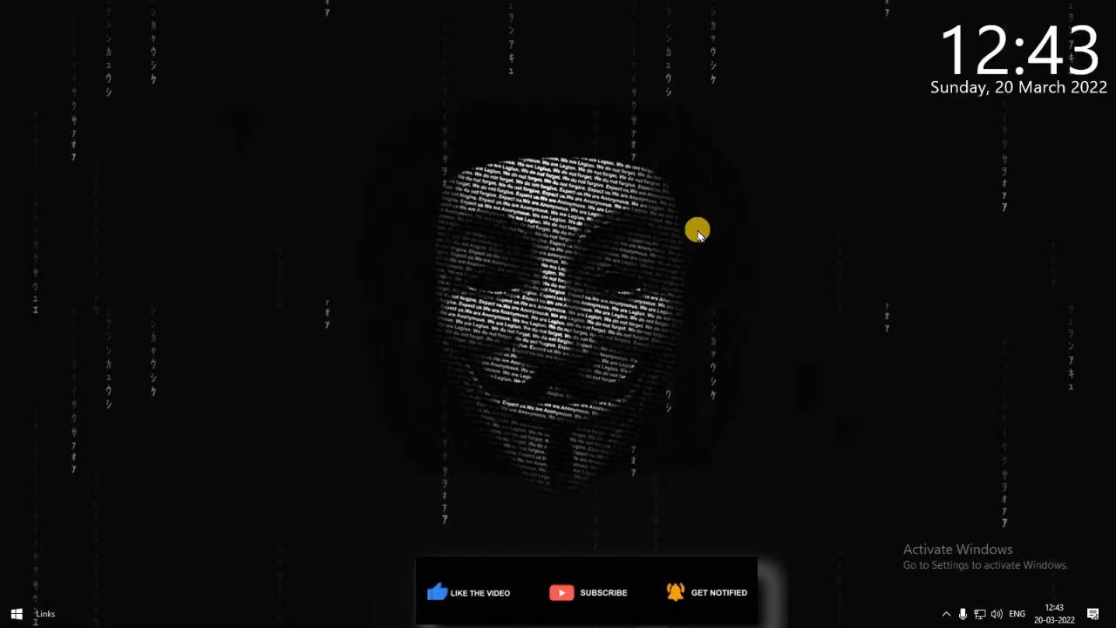
Step: Restore and maximize Burp Suite, return to its Intercept view, and exit the program, confirming that all its windows close
{"action": "left_click", "coordinate": [662, 614]}
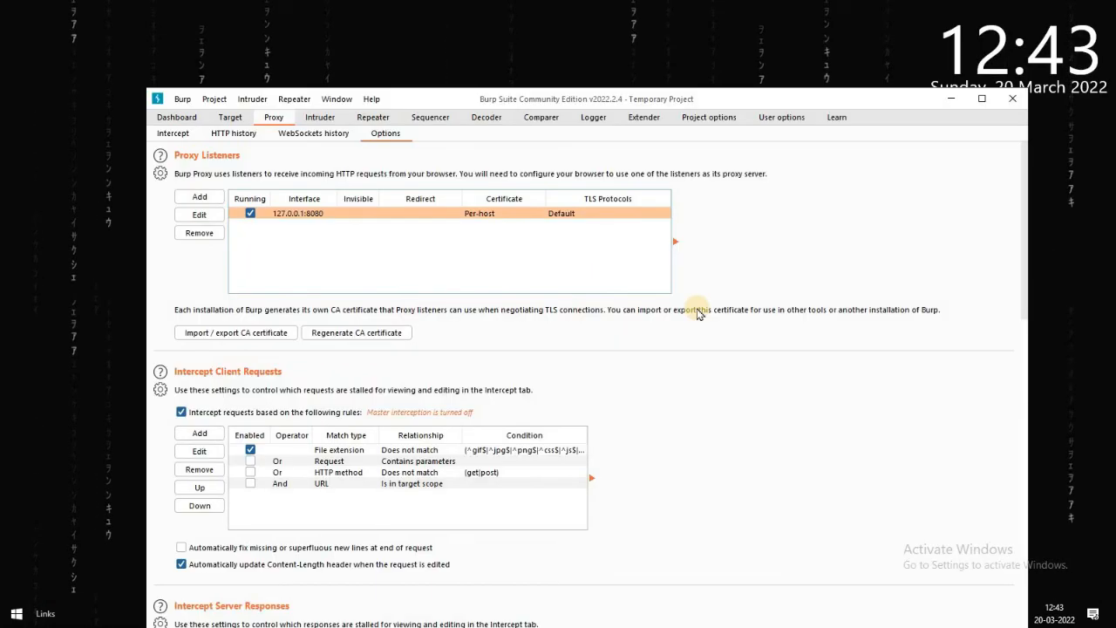
{"action": "double_click", "coordinate": [724, 98]}
{"action": "left_click", "coordinate": [26, 40]}
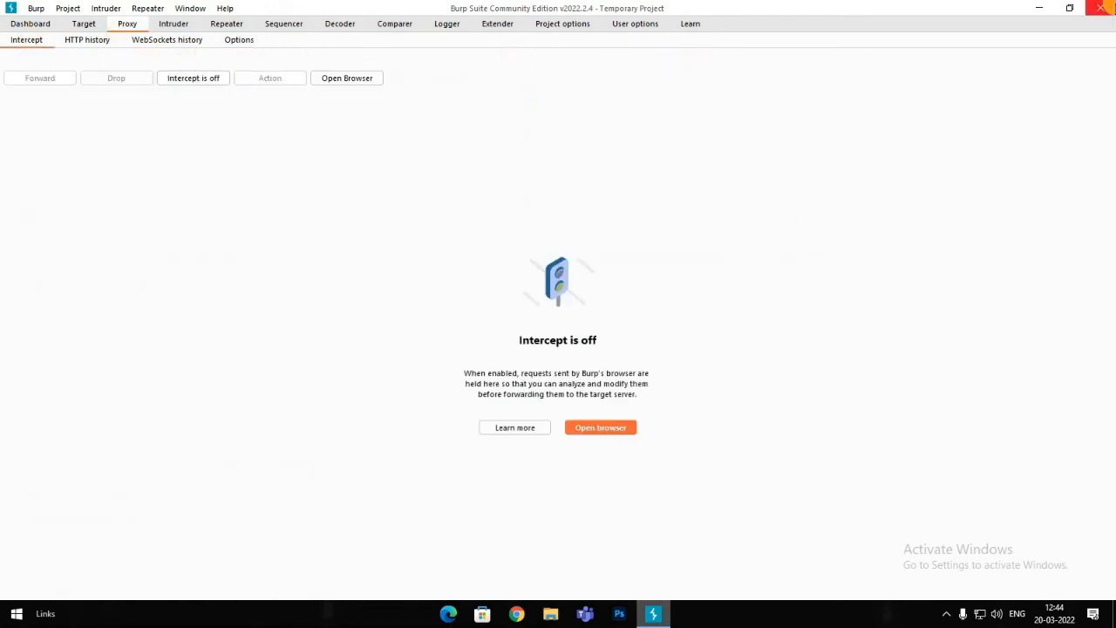
{"action": "left_click", "coordinate": [1100, 8]}
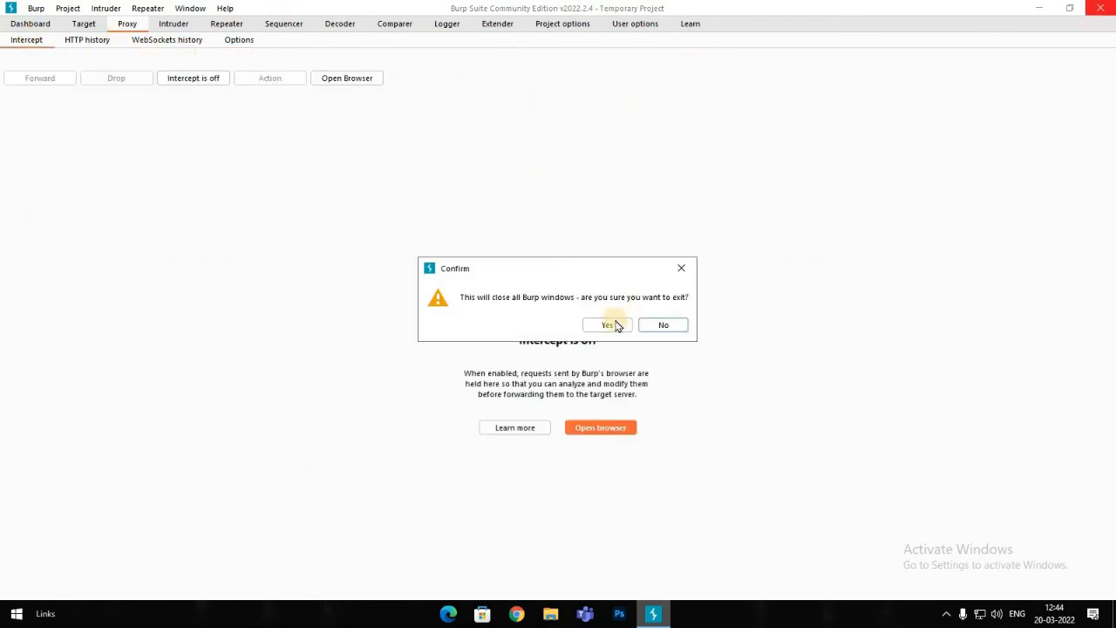
{"action": "left_click", "coordinate": [614, 324]}
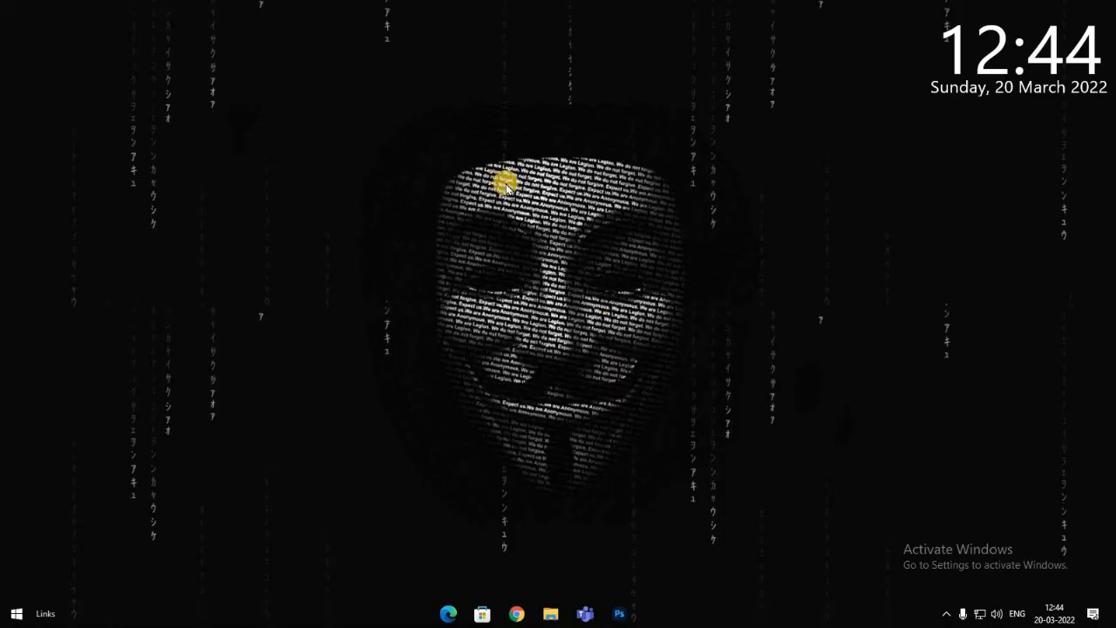
{"action": "right_click", "coordinate": [493, 178]}
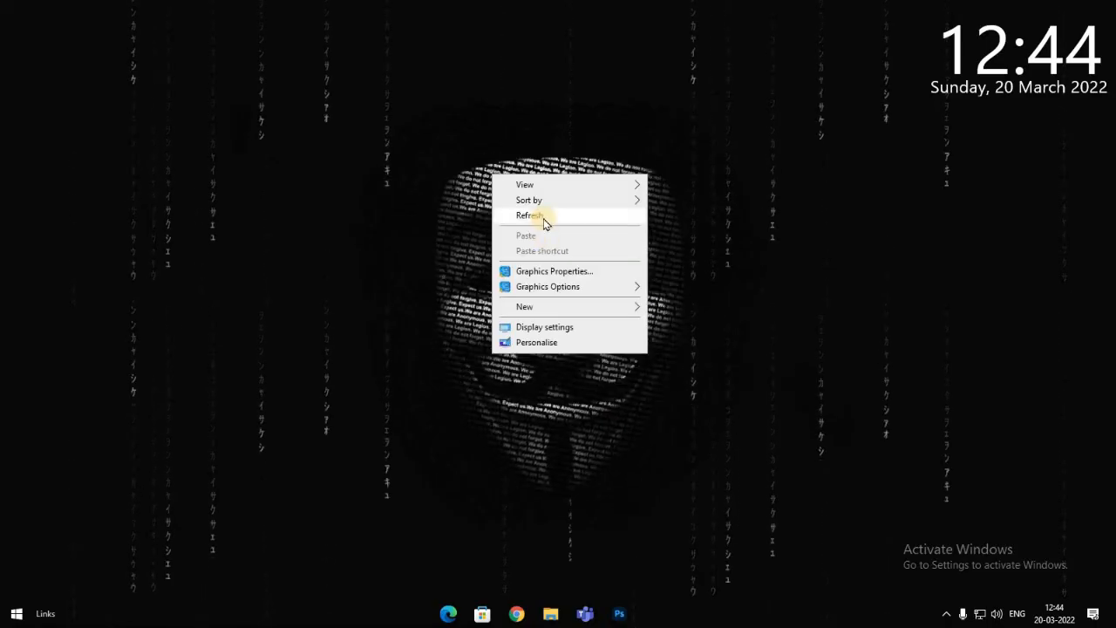
{"action": "left_click", "coordinate": [544, 222]}
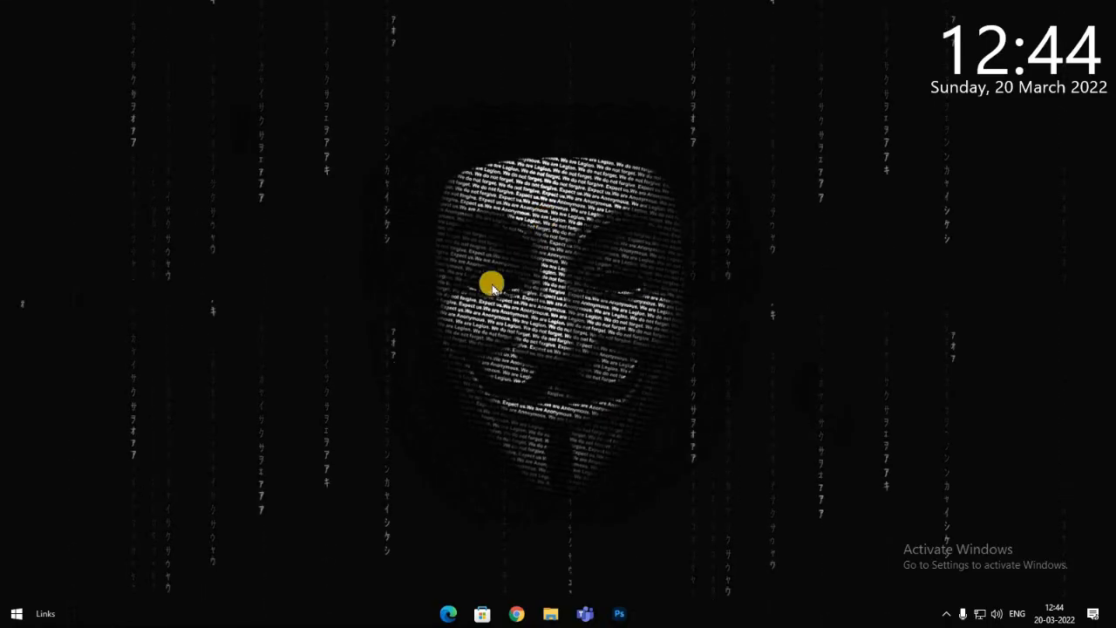
{"action": "right_click", "coordinate": [695, 335]}
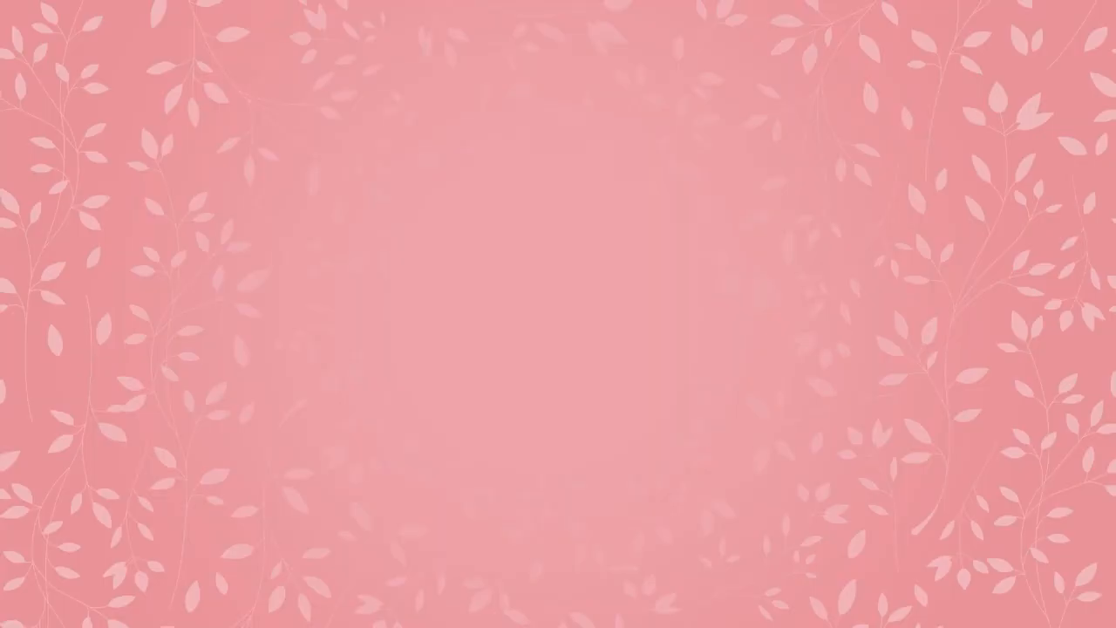